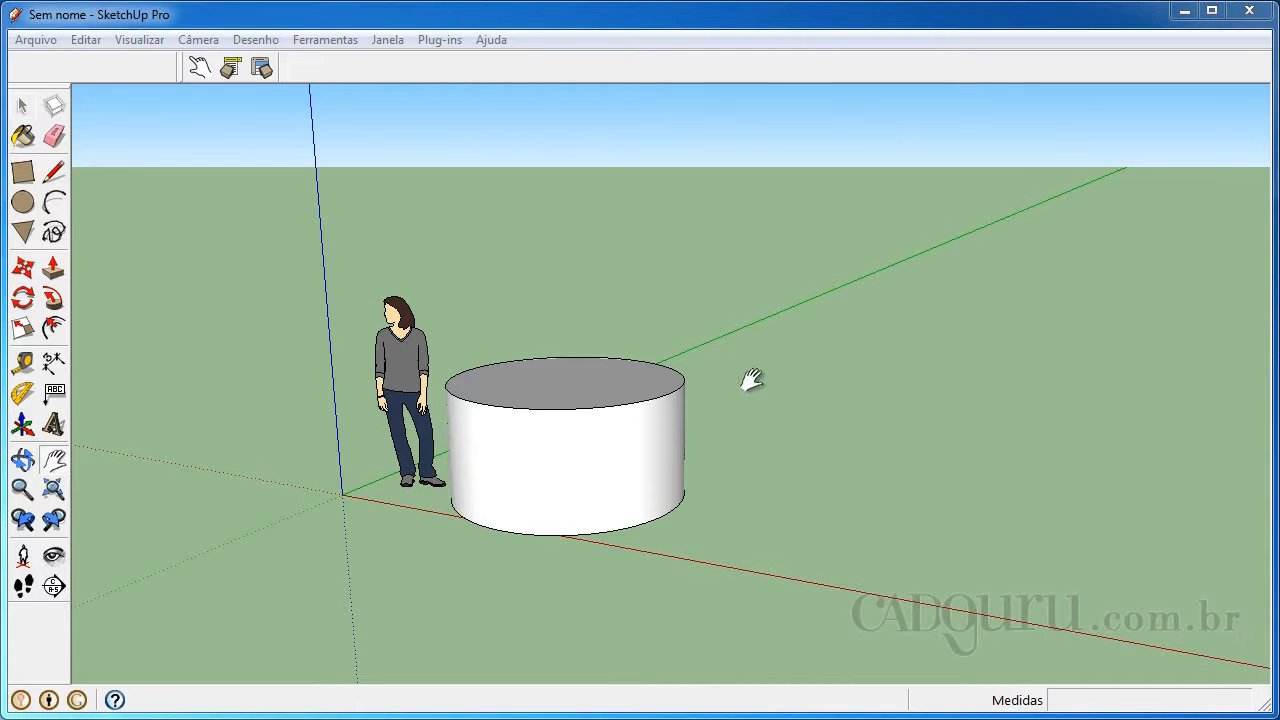
Draw a circle with a 1 m radius on the ground beside the existing cylinder
{"action": "left_click_drag", "start_coordinate": [723, 323], "coordinate": [634, 346]}
{"action": "left_click", "coordinate": [23, 202]}
{"action": "left_click", "coordinate": [825, 498]}
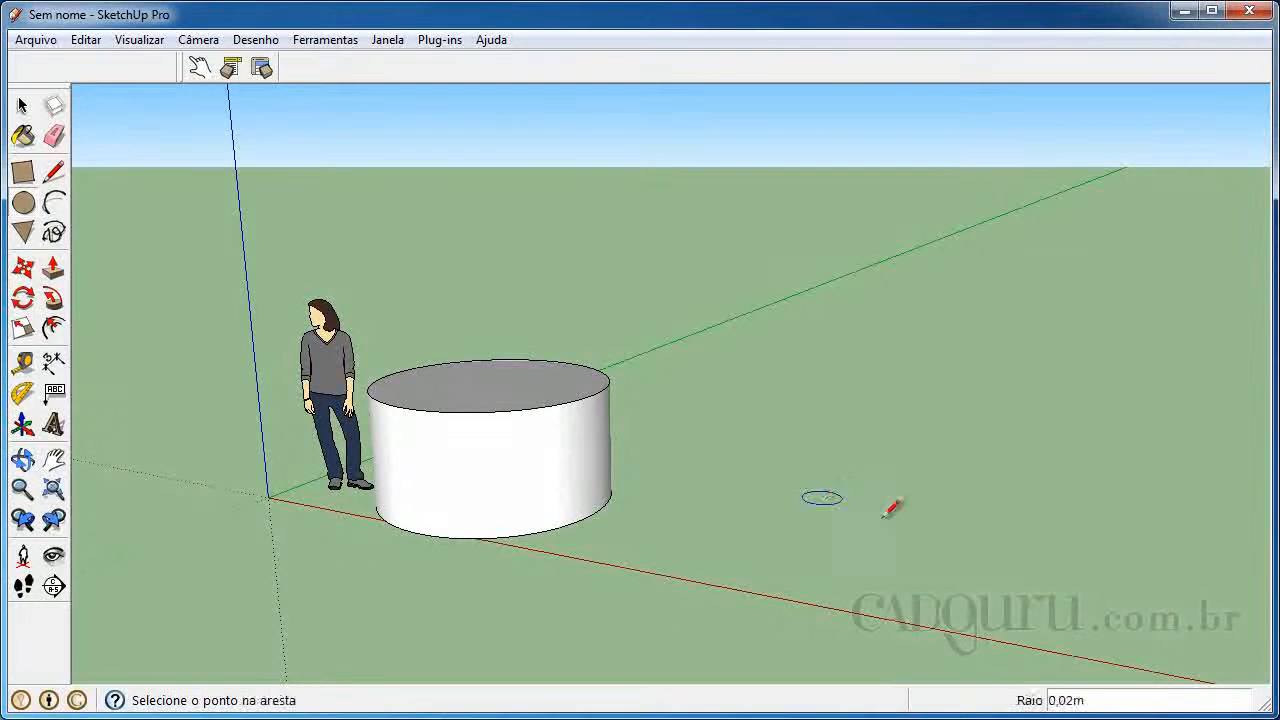
{"action": "type", "text": "1"}
{"action": "key", "text": "Return"}
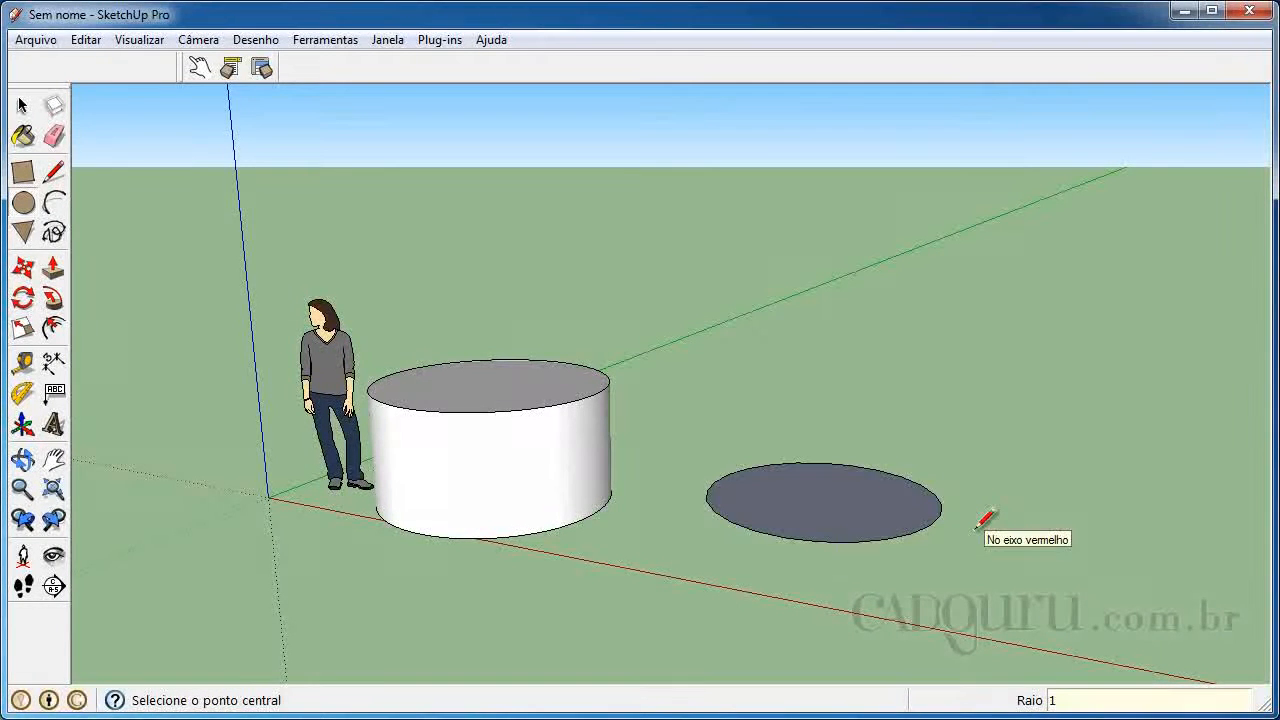
{"action": "key", "text": "p"}
{"action": "left_click", "coordinate": [866, 531]}
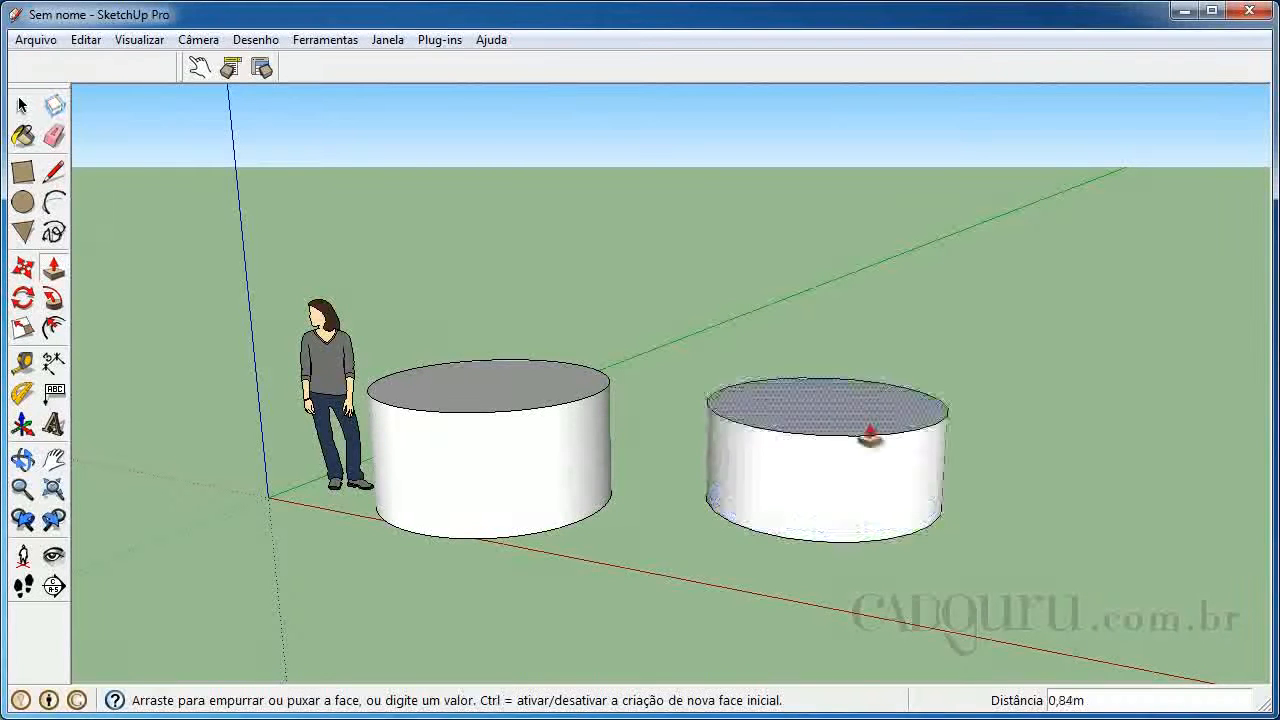
{"action": "key", "text": "space"}
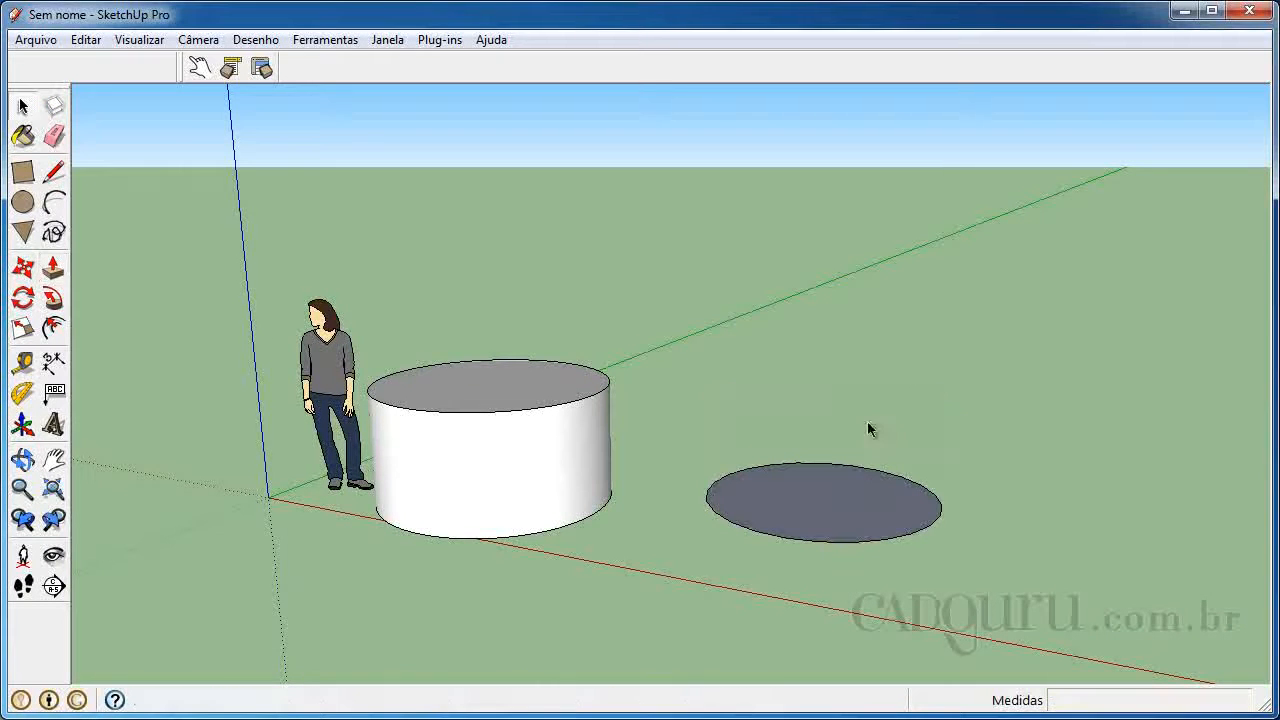
Set the new circle's segment count to 999 in its entity information, then close that information
{"action": "left_click", "coordinate": [936, 505]}
{"action": "right_click", "coordinate": [940, 506]}
{"action": "left_click", "coordinate": [950, 512]}
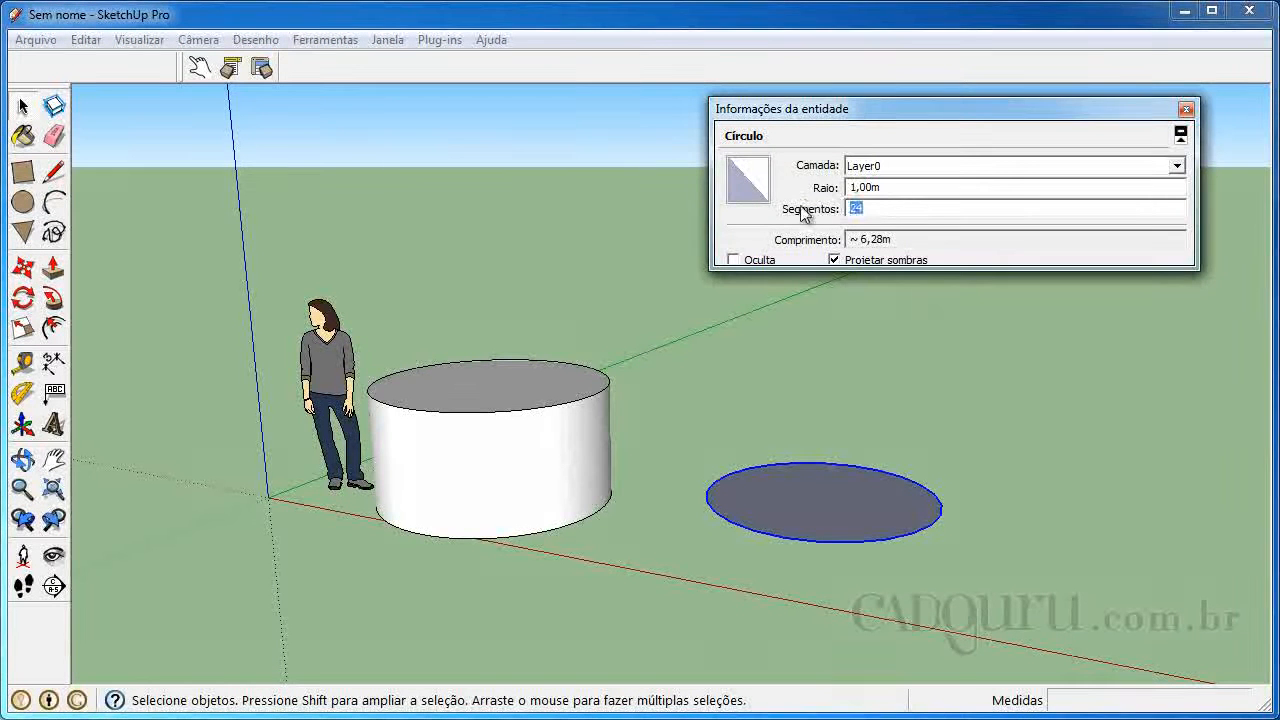
{"action": "left_click", "coordinate": [735, 357]}
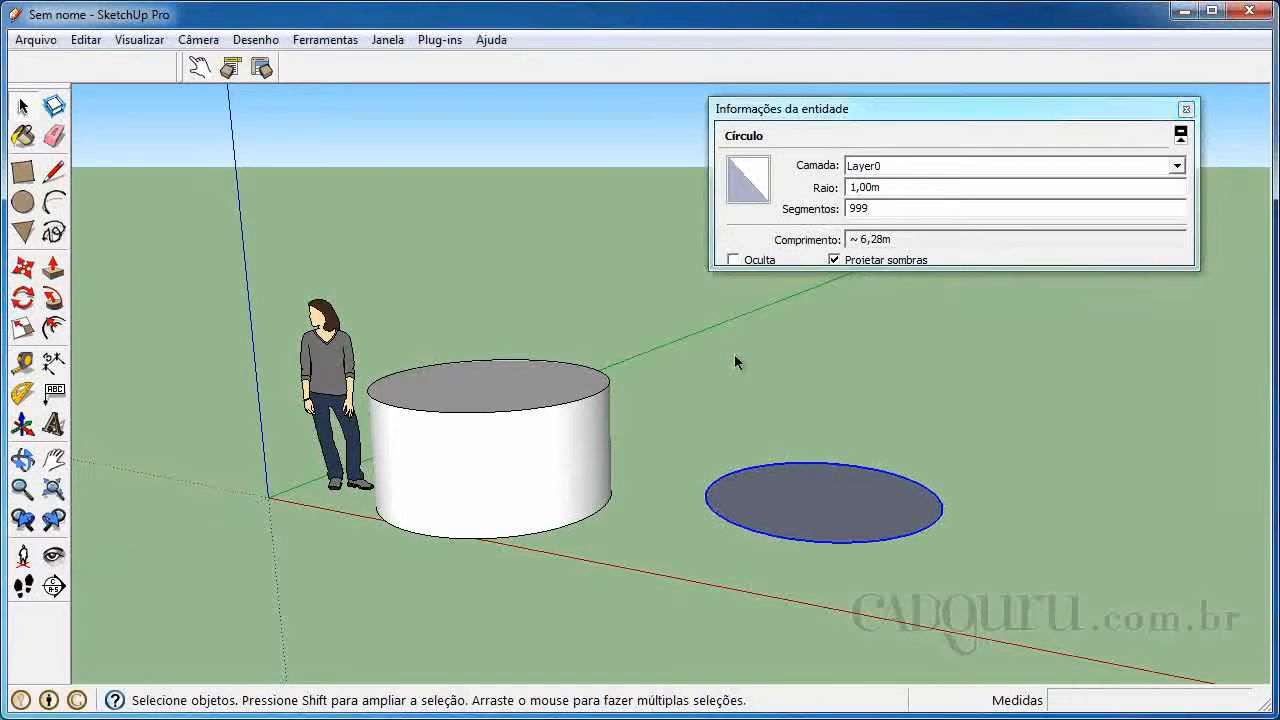
{"action": "left_click", "coordinate": [861, 516]}
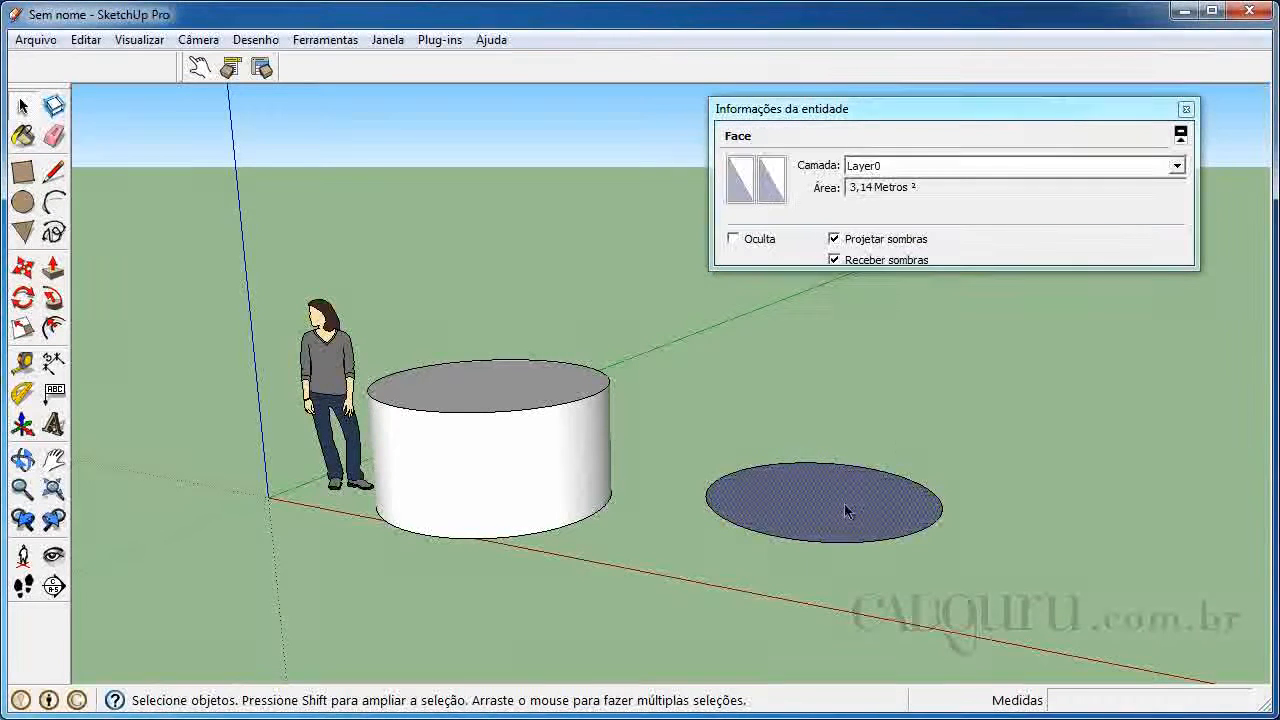
{"action": "left_click", "coordinate": [1185, 109]}
Extrude the circular face upward 1 m with Push/Pull, matching the height of the existing cylinder
{"action": "key", "text": "p"}
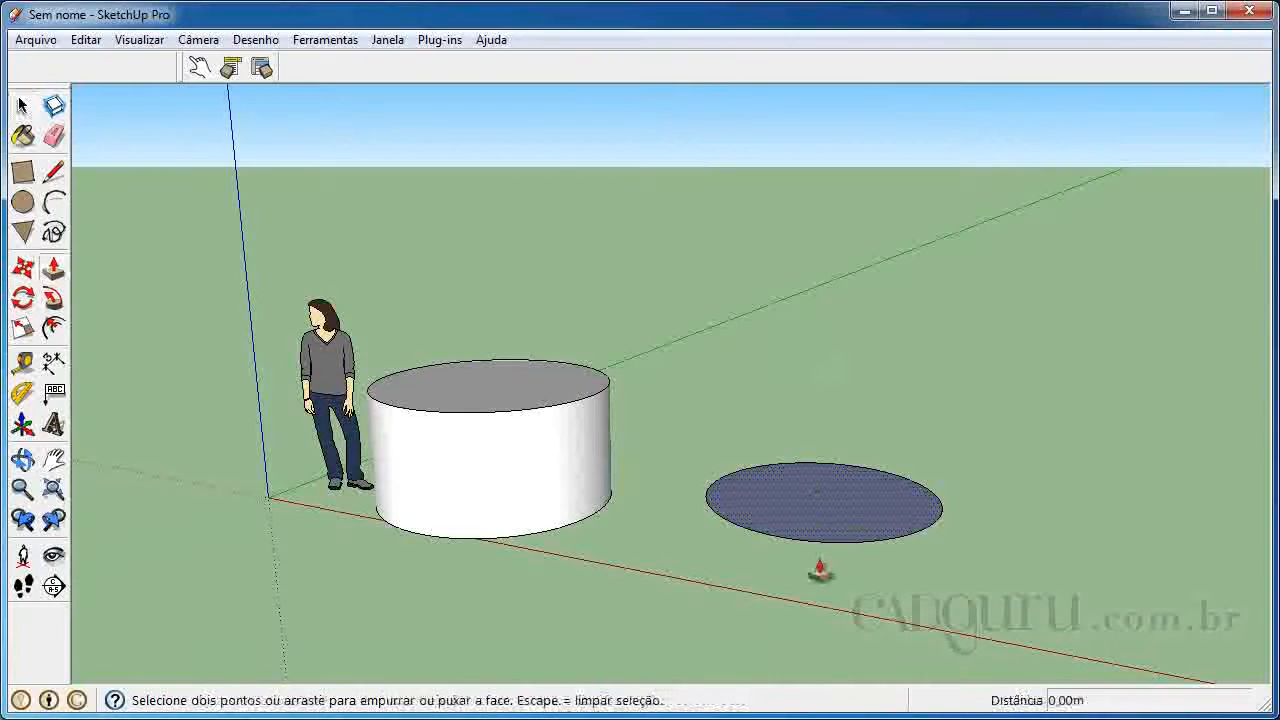
{"action": "left_click", "coordinate": [825, 521]}
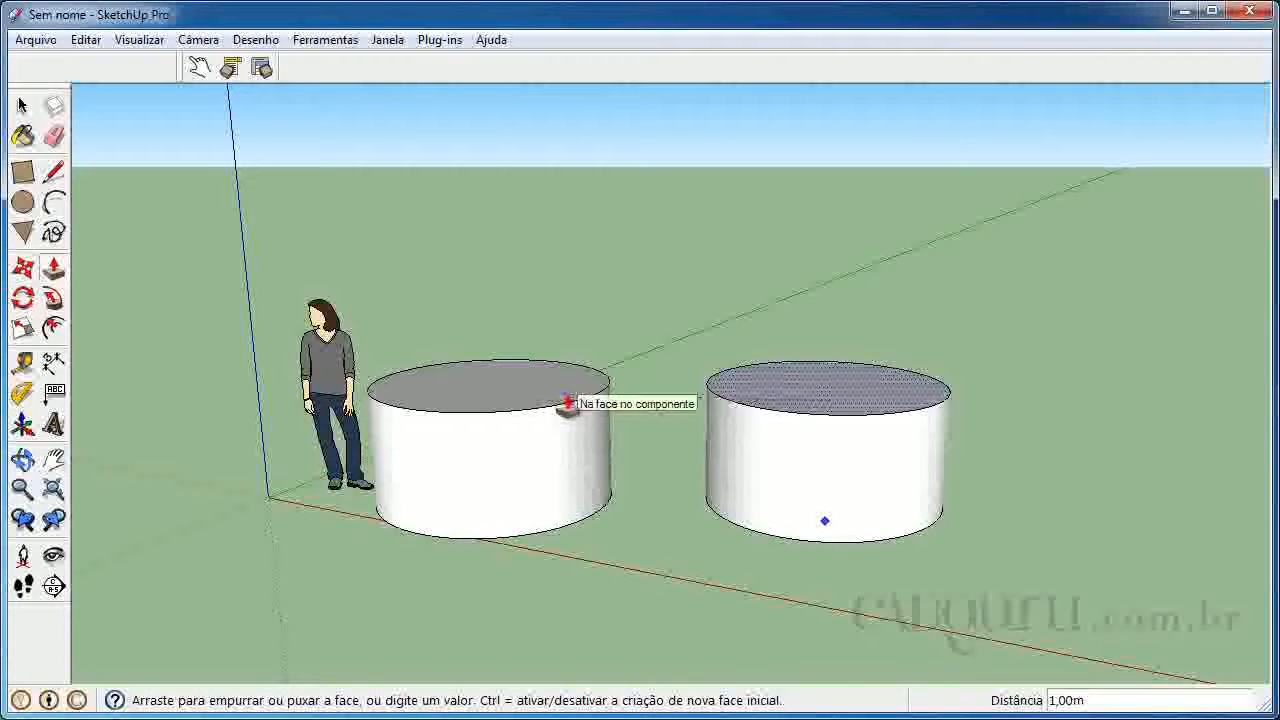
{"action": "left_click", "coordinate": [567, 403]}
{"action": "key", "text": "space"}
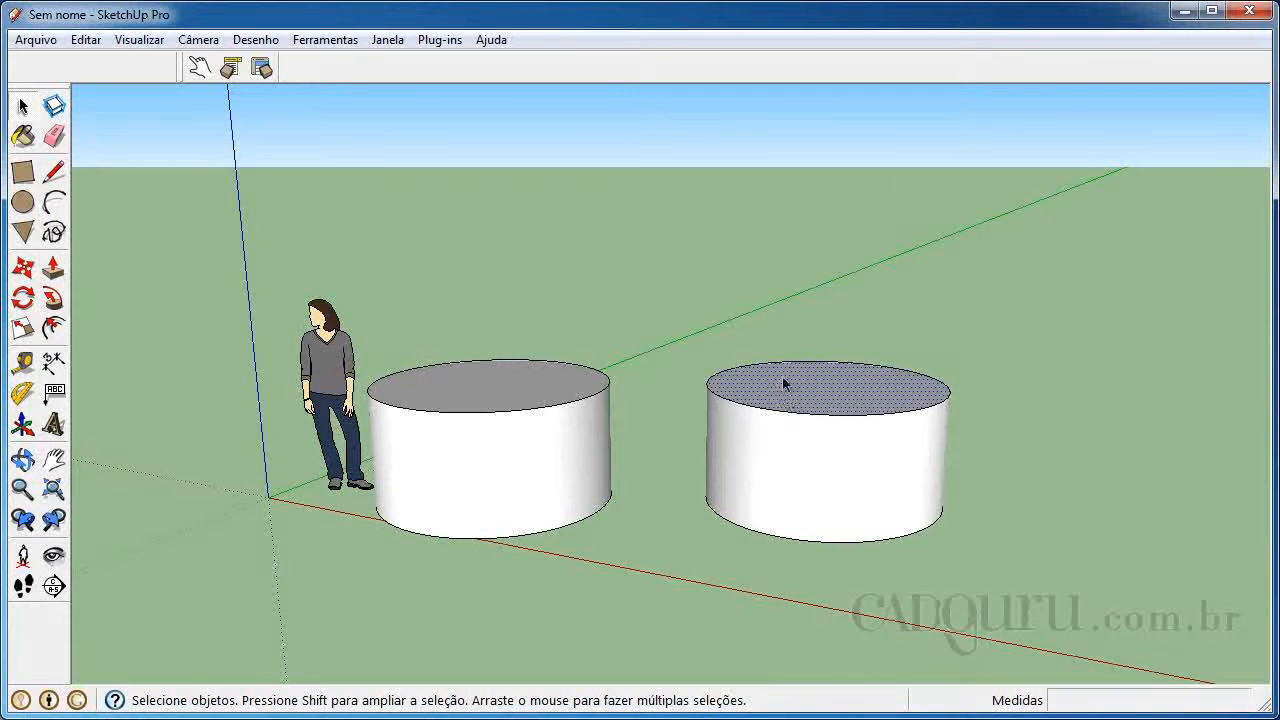
Make the whole new cylinder a component named "cilindro 2" with the description "concreto", replacing the selected geometry
{"action": "triple_click", "coordinate": [782, 376]}
{"action": "right_click", "coordinate": [779, 376]}
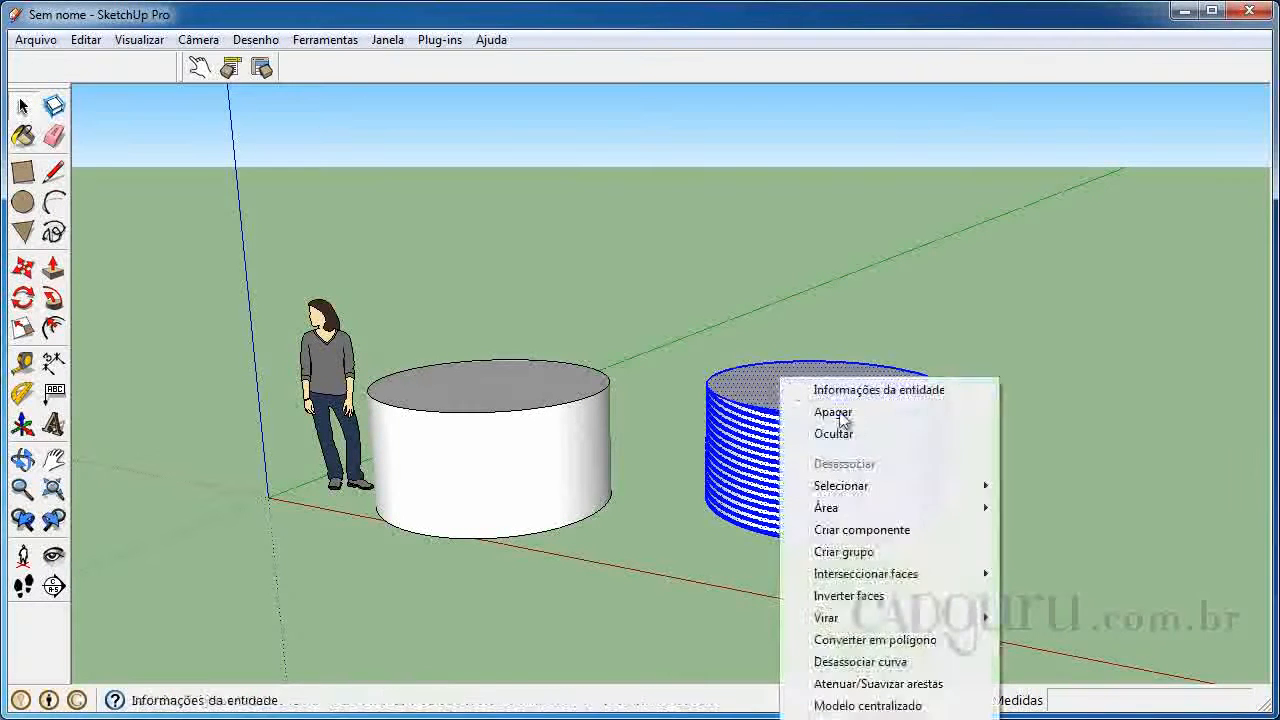
{"action": "left_click", "coordinate": [850, 536]}
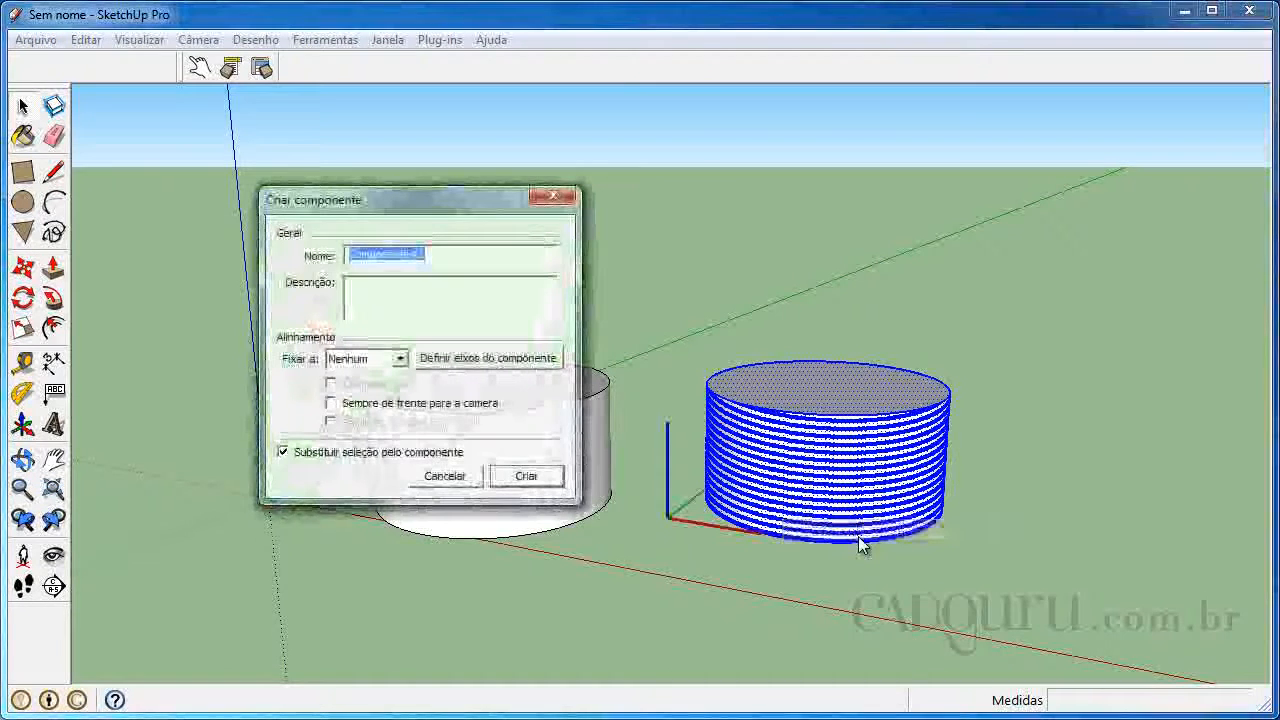
{"action": "type", "text": "cilindro 2"}
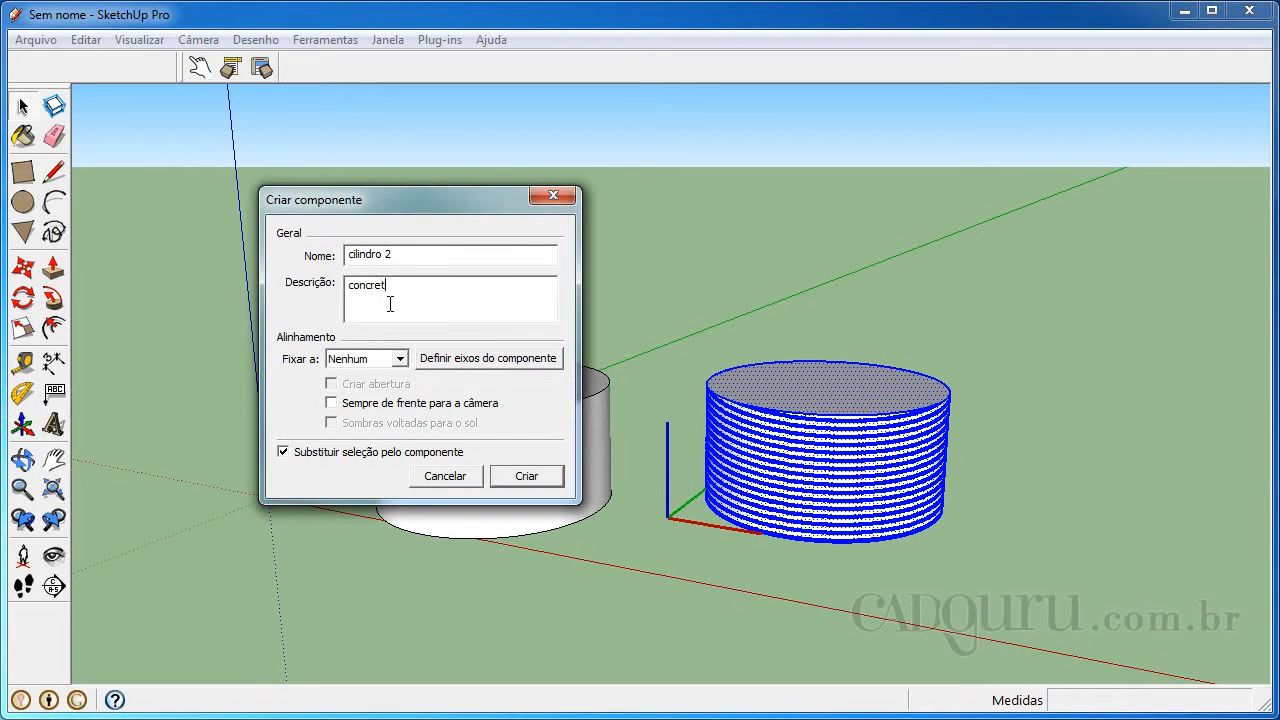
{"action": "left_click", "coordinate": [545, 479]}
{"action": "left_click", "coordinate": [820, 276]}
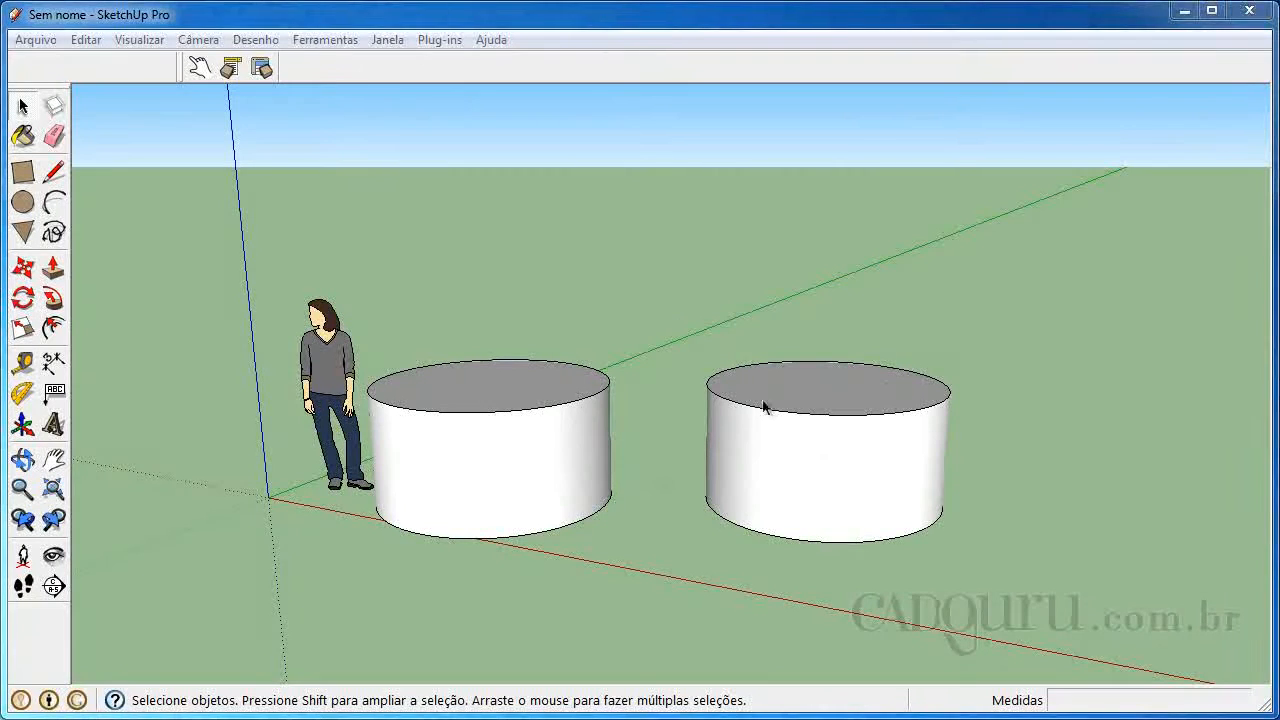
Generate an HTML report of the current selection's attributes for the "cilindro 2" component
{"action": "left_click", "coordinate": [794, 434]}
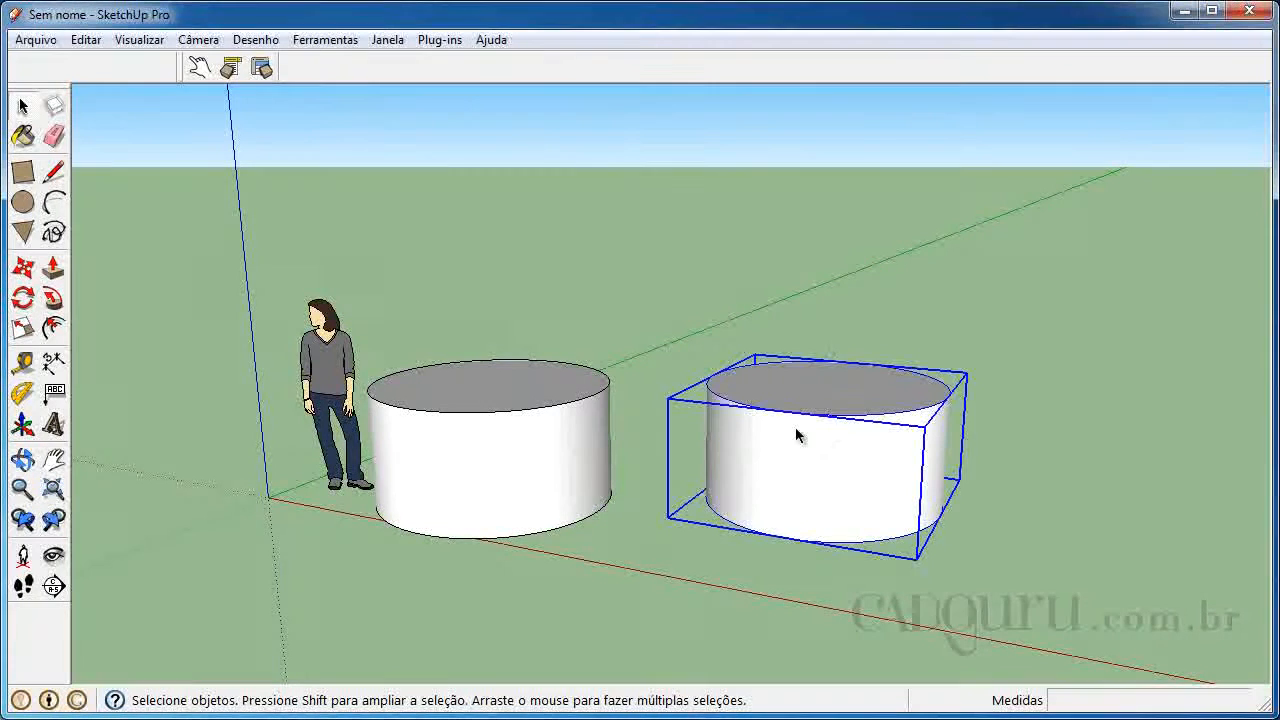
{"action": "left_click", "coordinate": [35, 40]}
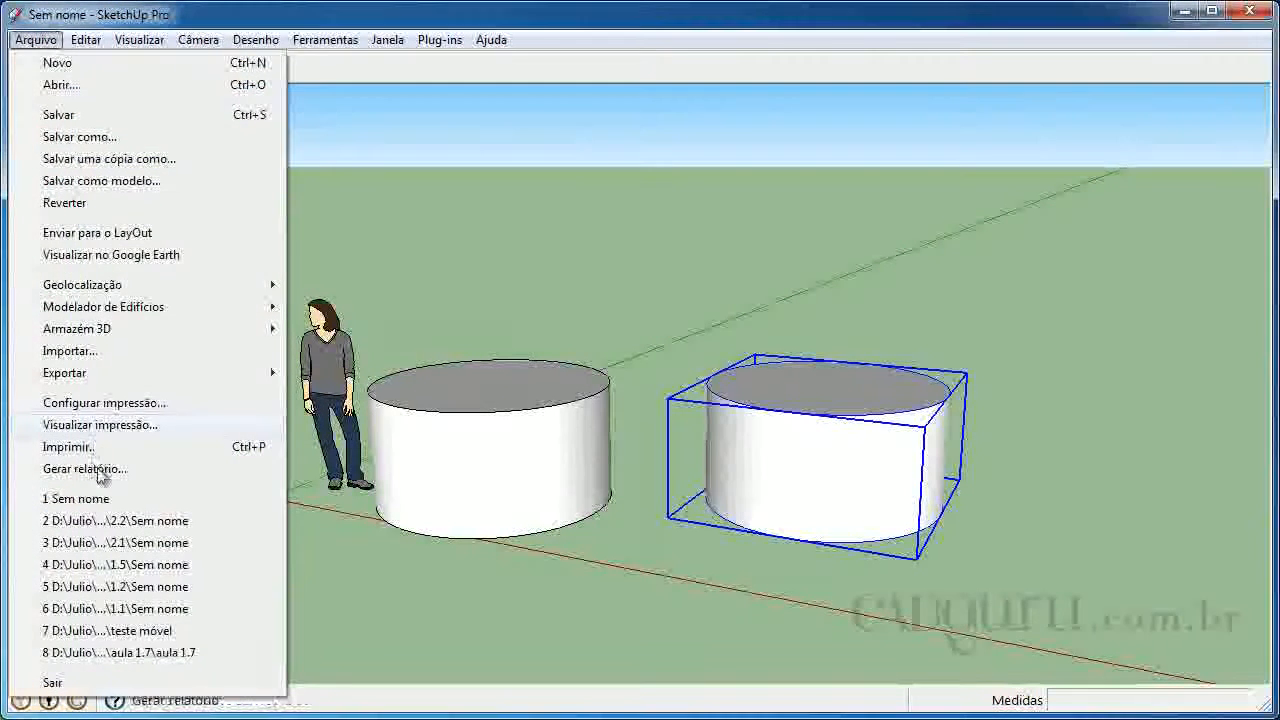
{"action": "left_click", "coordinate": [85, 469]}
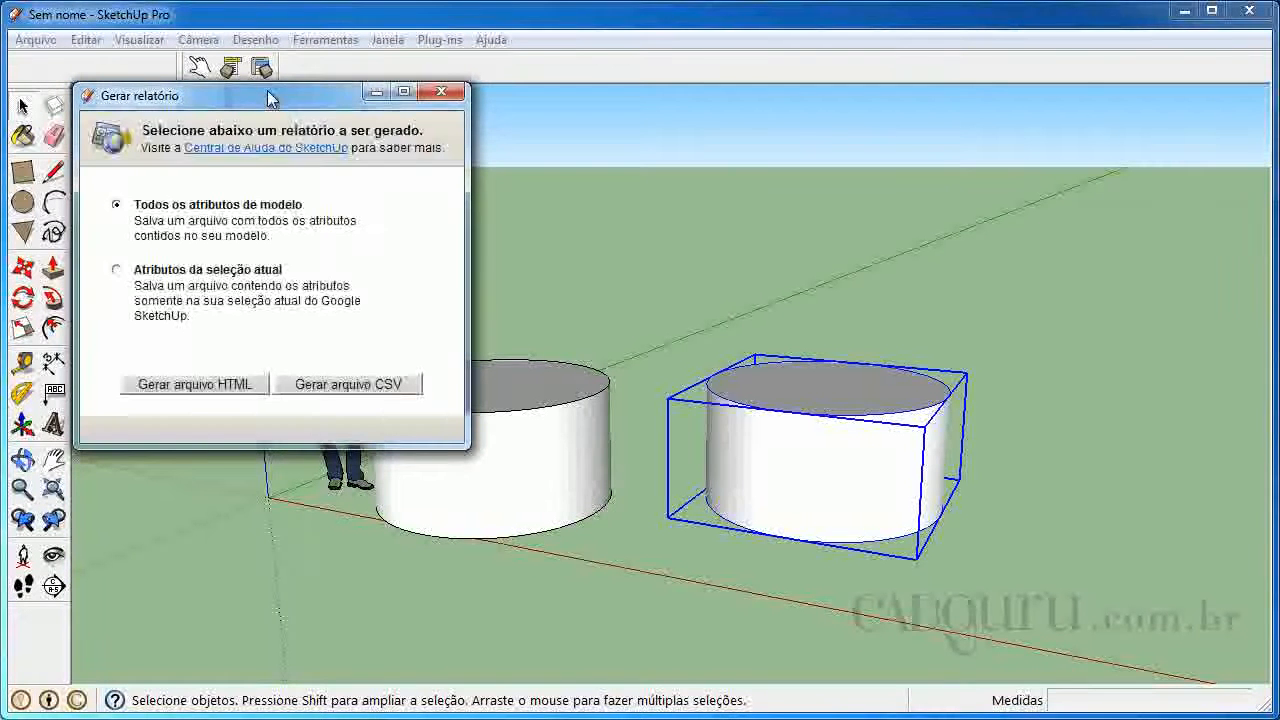
{"action": "left_click", "coordinate": [117, 270]}
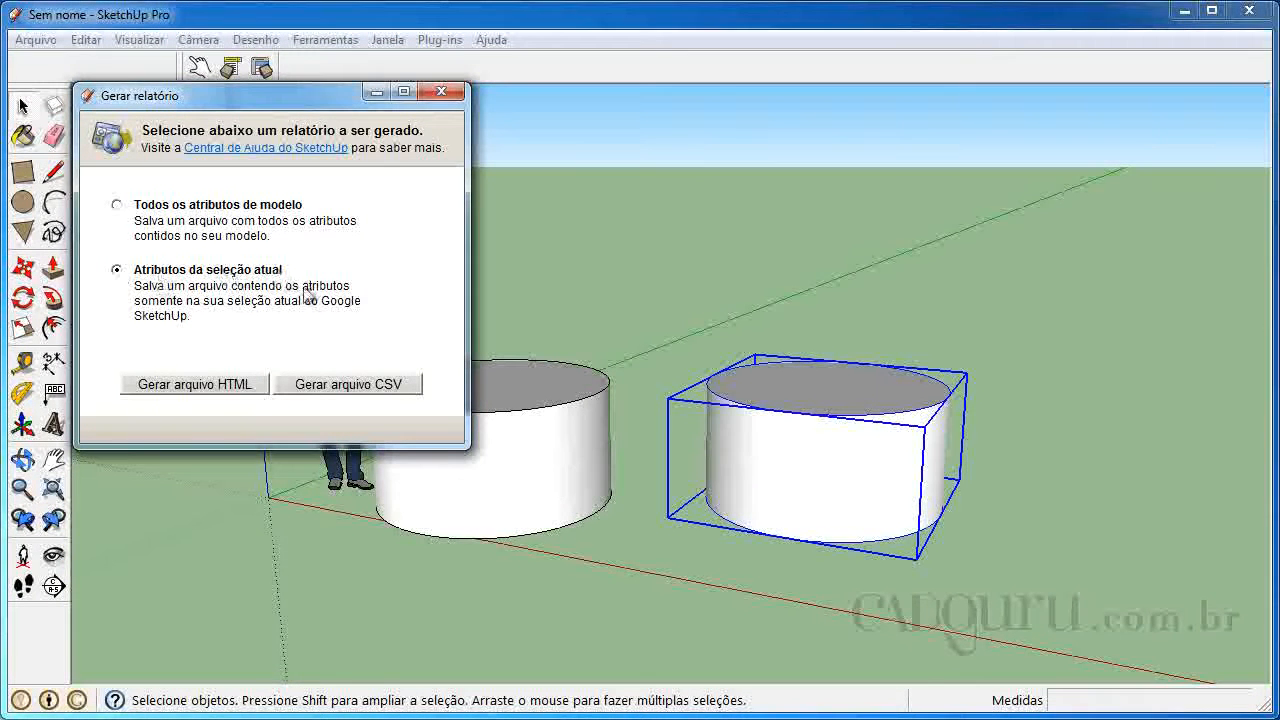
{"action": "left_click", "coordinate": [250, 388]}
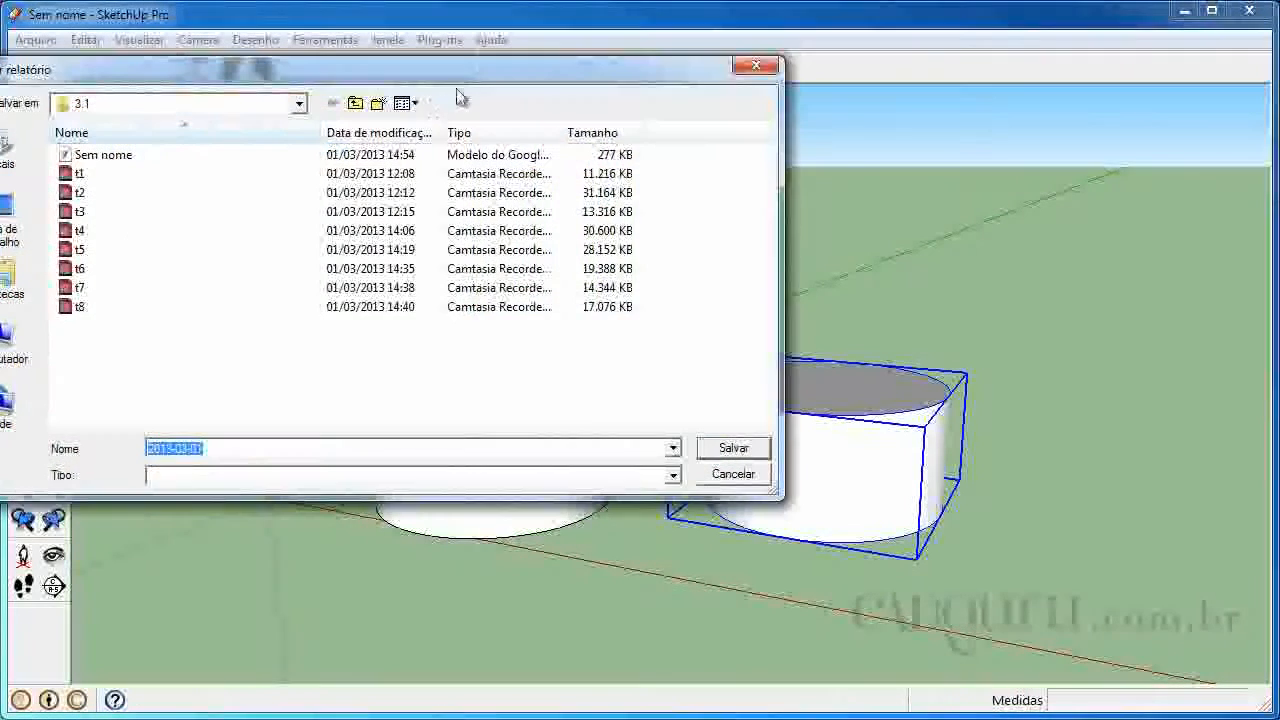
Save the report as "cilindro" in the relatorio folder on drive C:, decline opening it, and close the report generator
{"action": "left_click_drag", "start_coordinate": [487, 80], "coordinate": [609, 77]}
{"action": "left_click", "coordinate": [123, 345]}
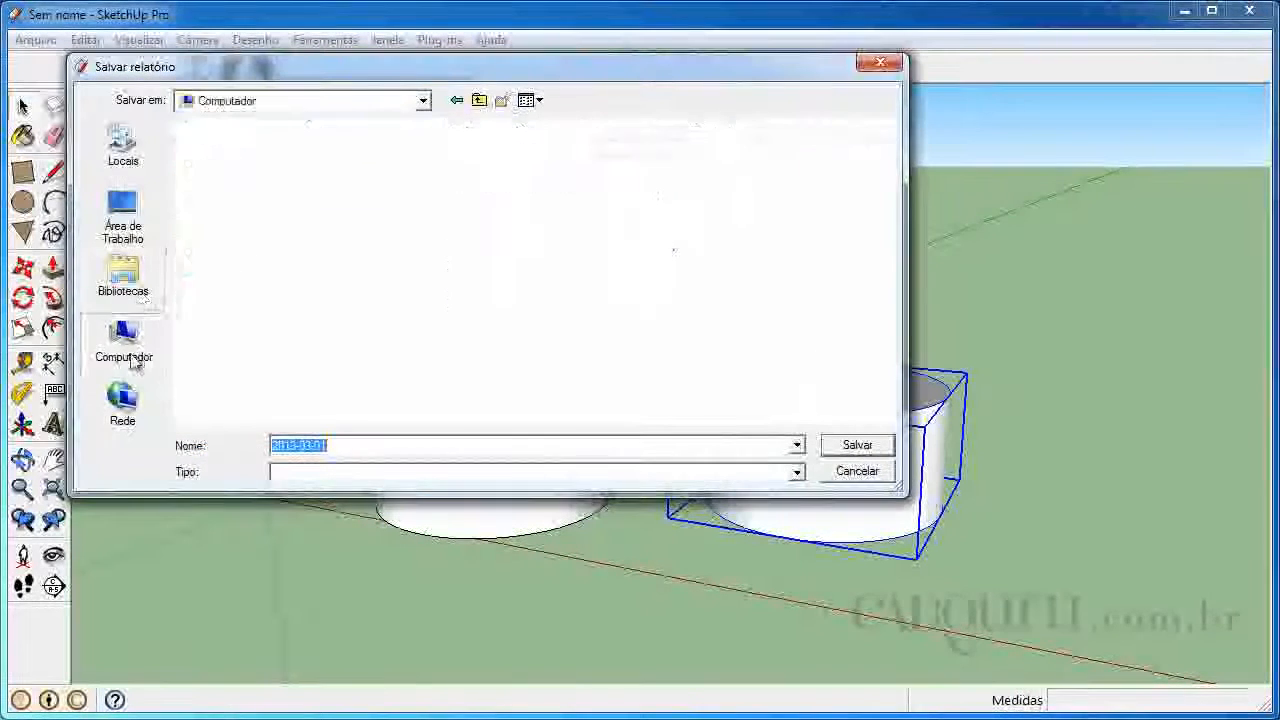
{"action": "double_click", "coordinate": [248, 190]}
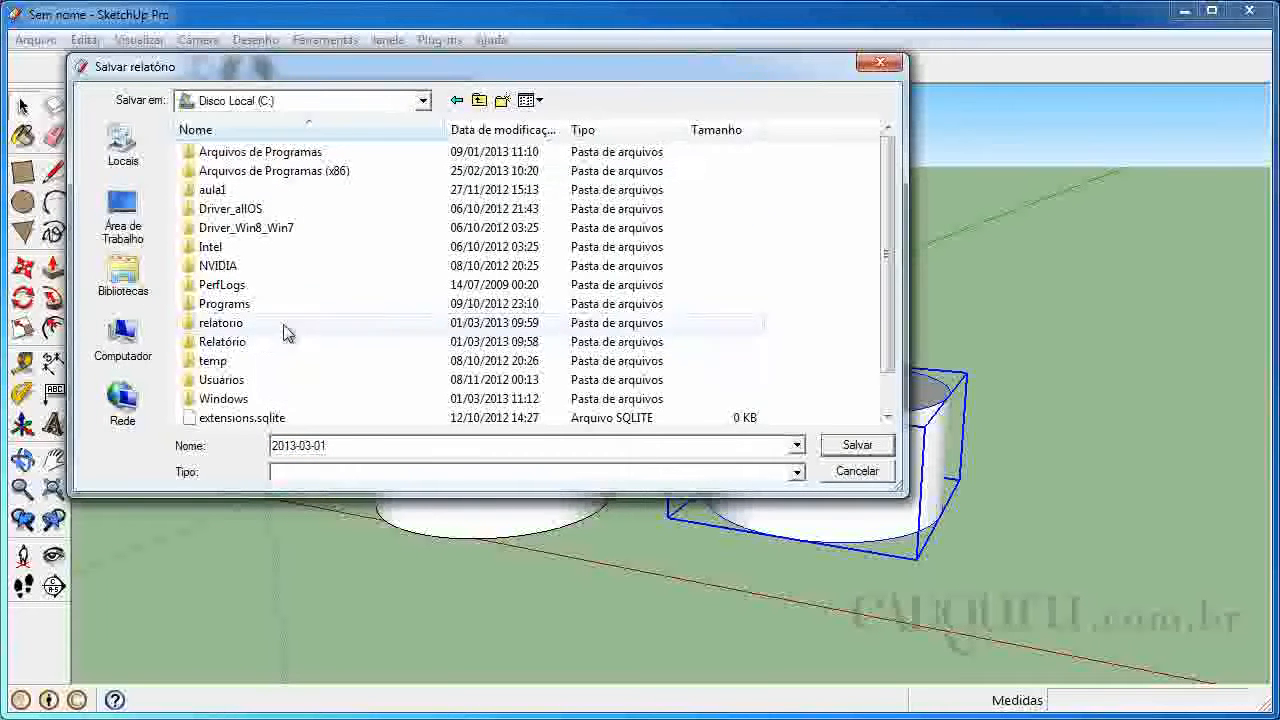
{"action": "double_click", "coordinate": [246, 328]}
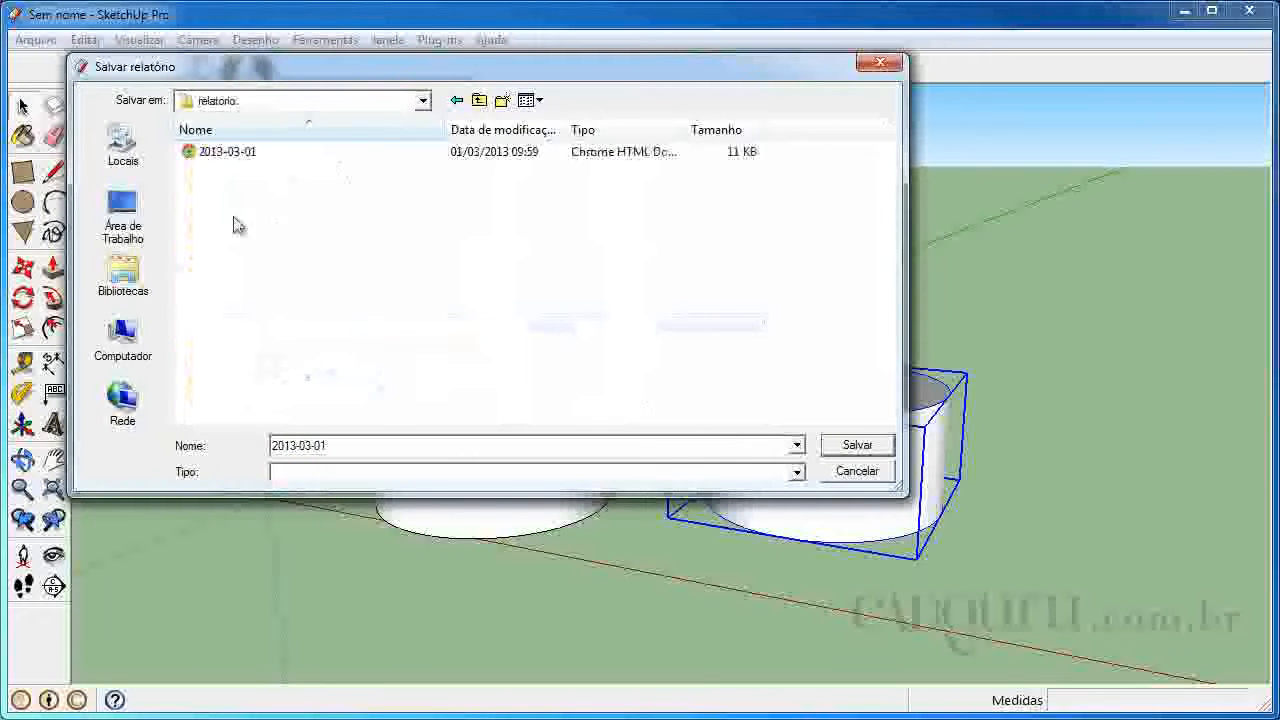
{"action": "left_click_drag", "start_coordinate": [335, 445], "coordinate": [272, 446]}
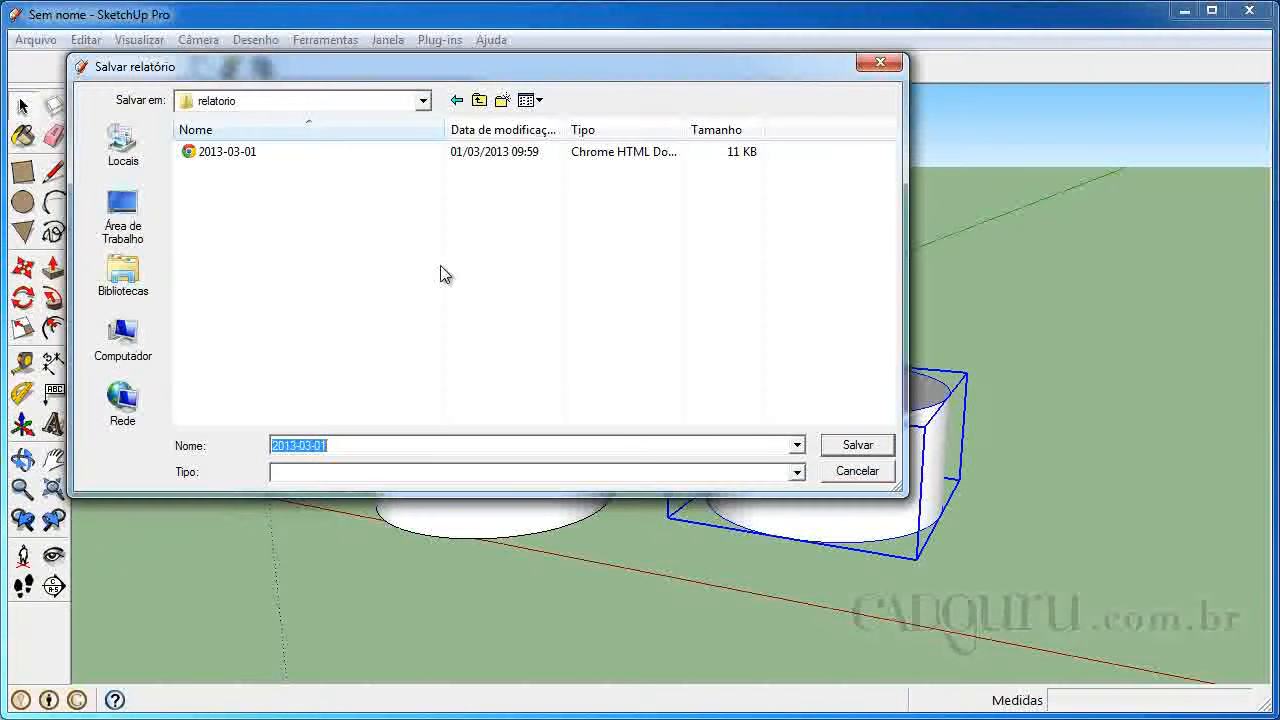
{"action": "type", "text": "cilindro"}
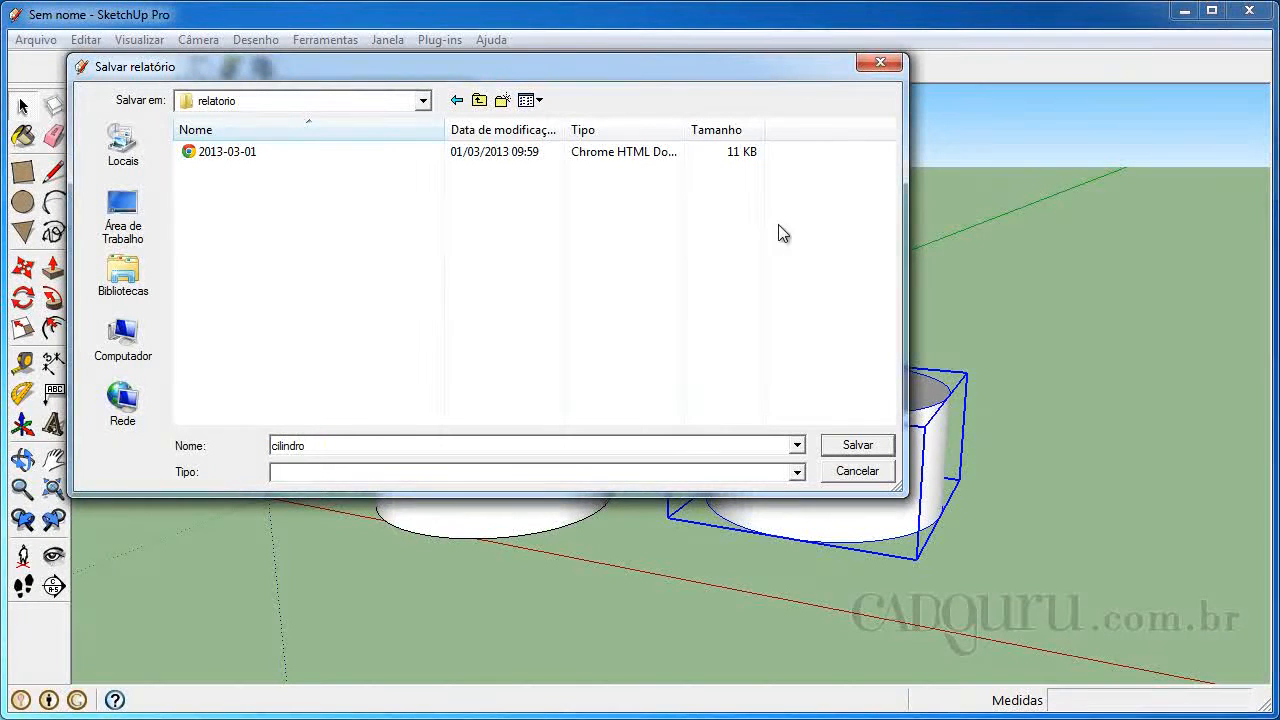
{"action": "left_click", "coordinate": [846, 447]}
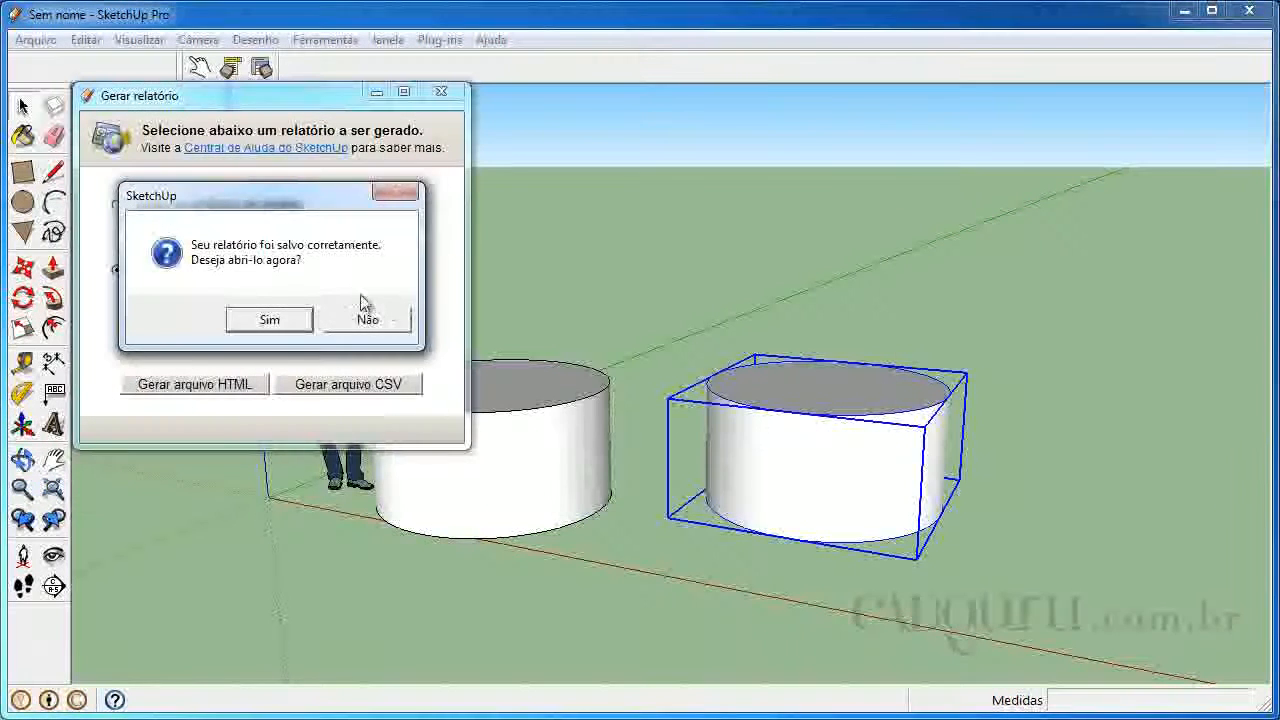
{"action": "left_click", "coordinate": [369, 320]}
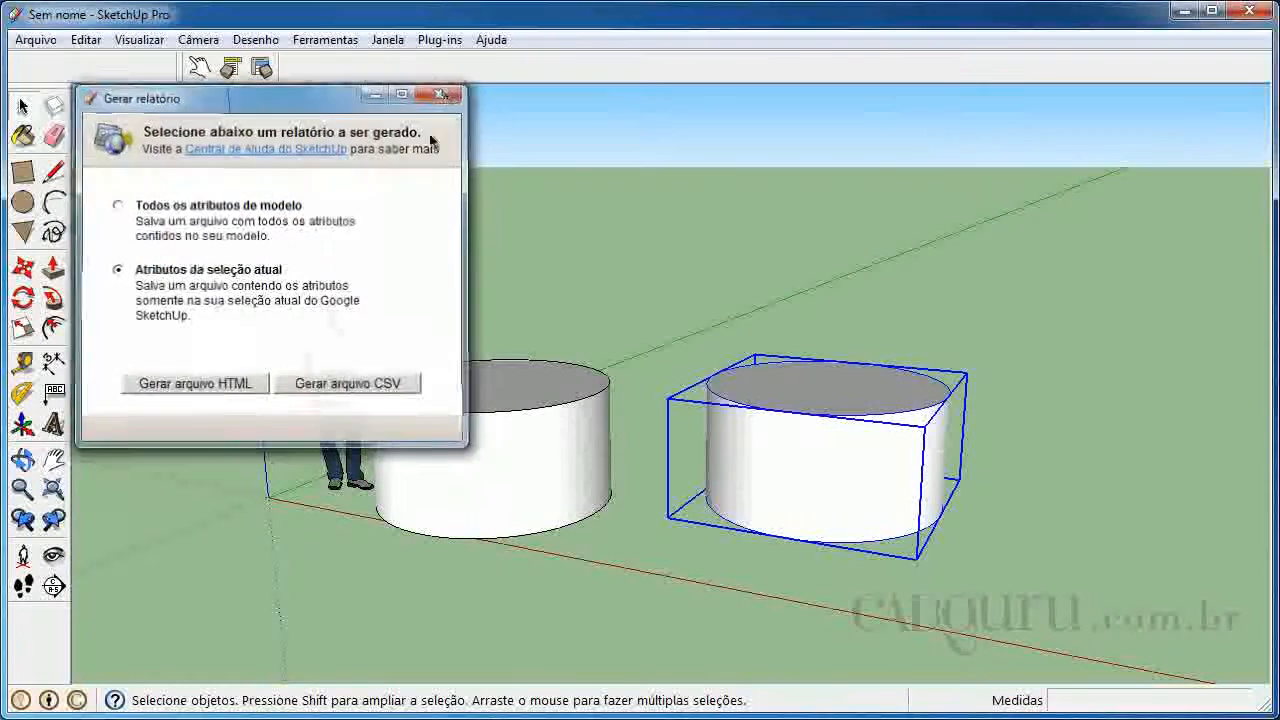
{"action": "left_click", "coordinate": [441, 91]}
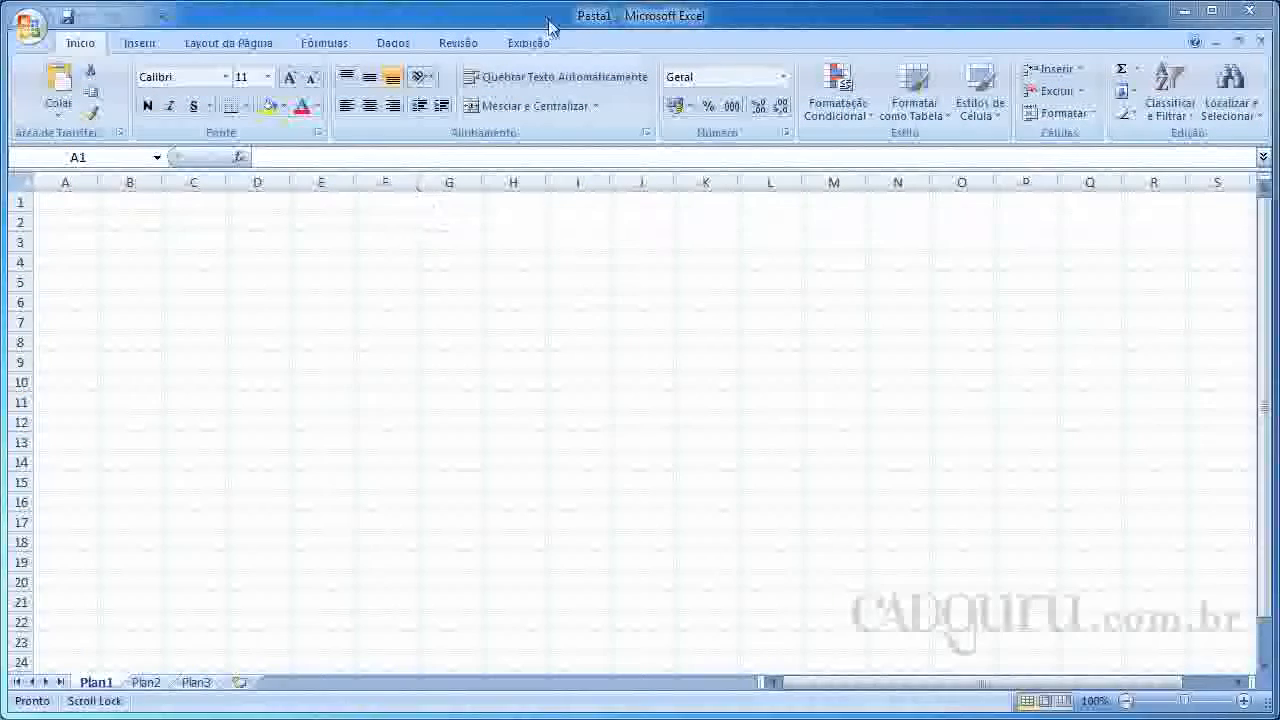
Switch to Microsoft Excel and open the "cilindro" report from the relatorio folder on drive C:
{"action": "left_click", "coordinate": [28, 24]}
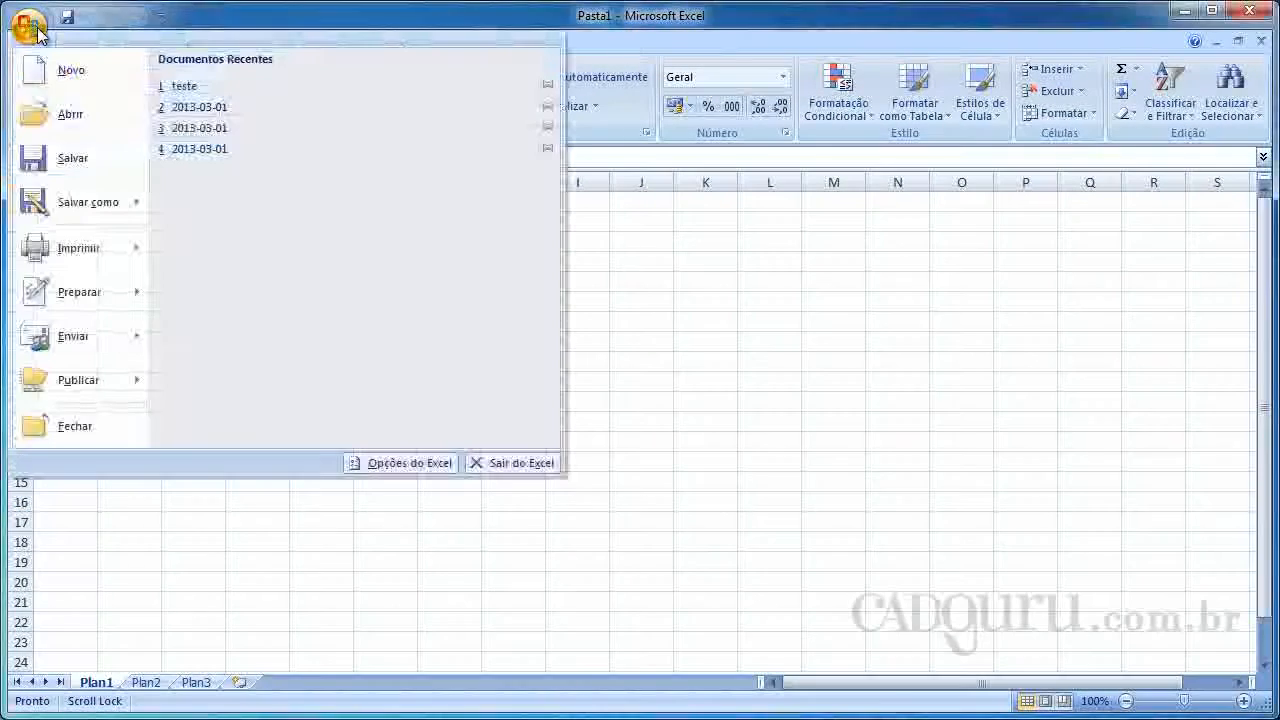
{"action": "left_click", "coordinate": [66, 118]}
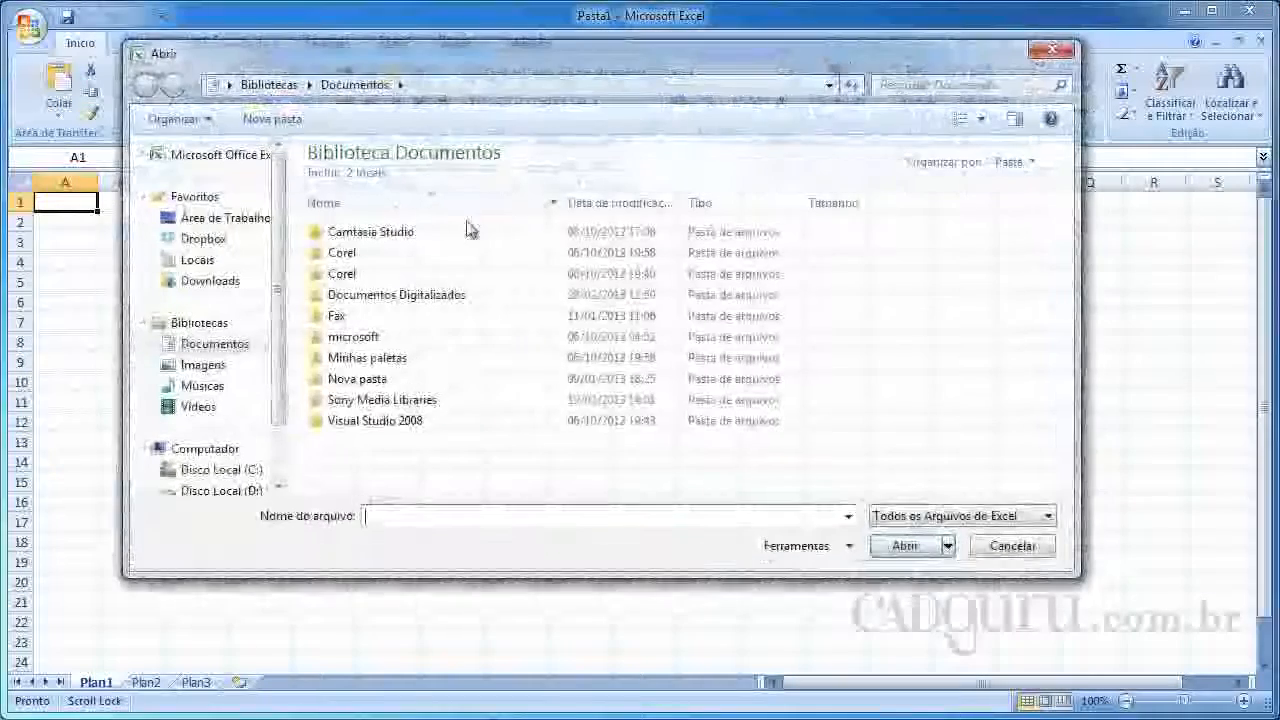
{"action": "left_click", "coordinate": [220, 470]}
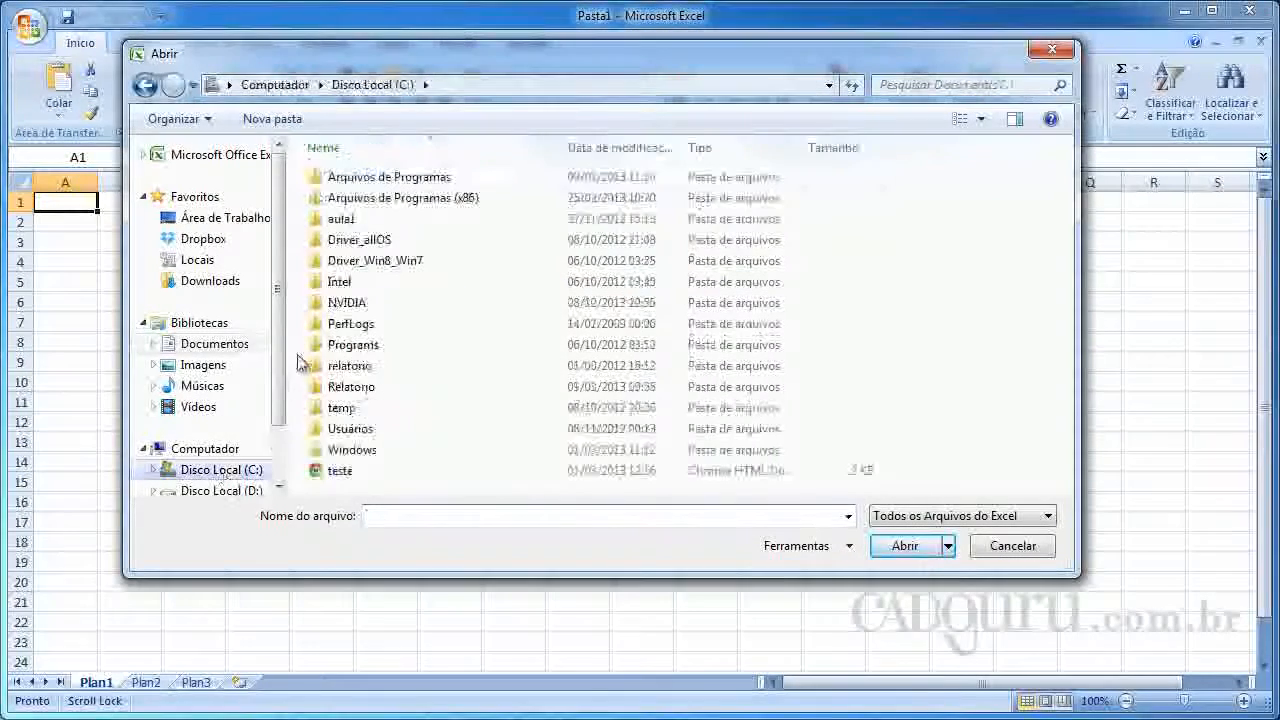
{"action": "double_click", "coordinate": [360, 366]}
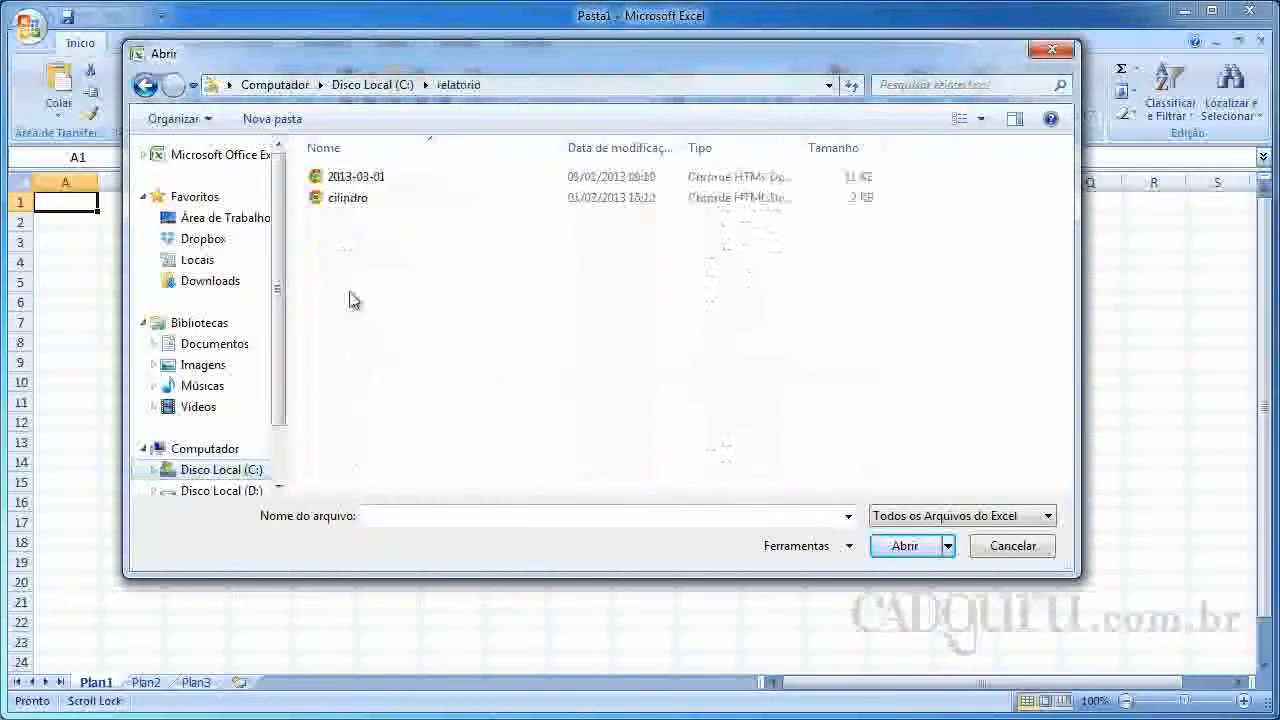
{"action": "left_click", "coordinate": [347, 198]}
{"action": "left_click", "coordinate": [900, 545]}
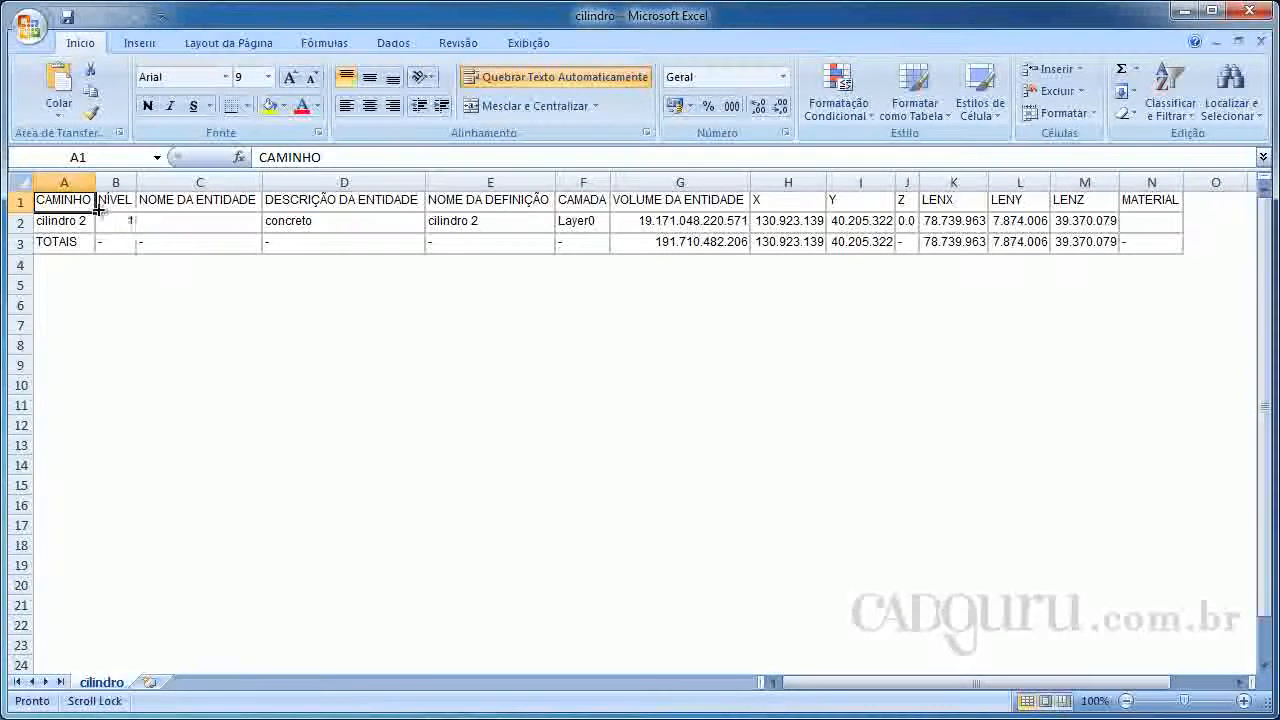
Delete the CAMINHO column from the report sheet
{"action": "left_click", "coordinate": [68, 222]}
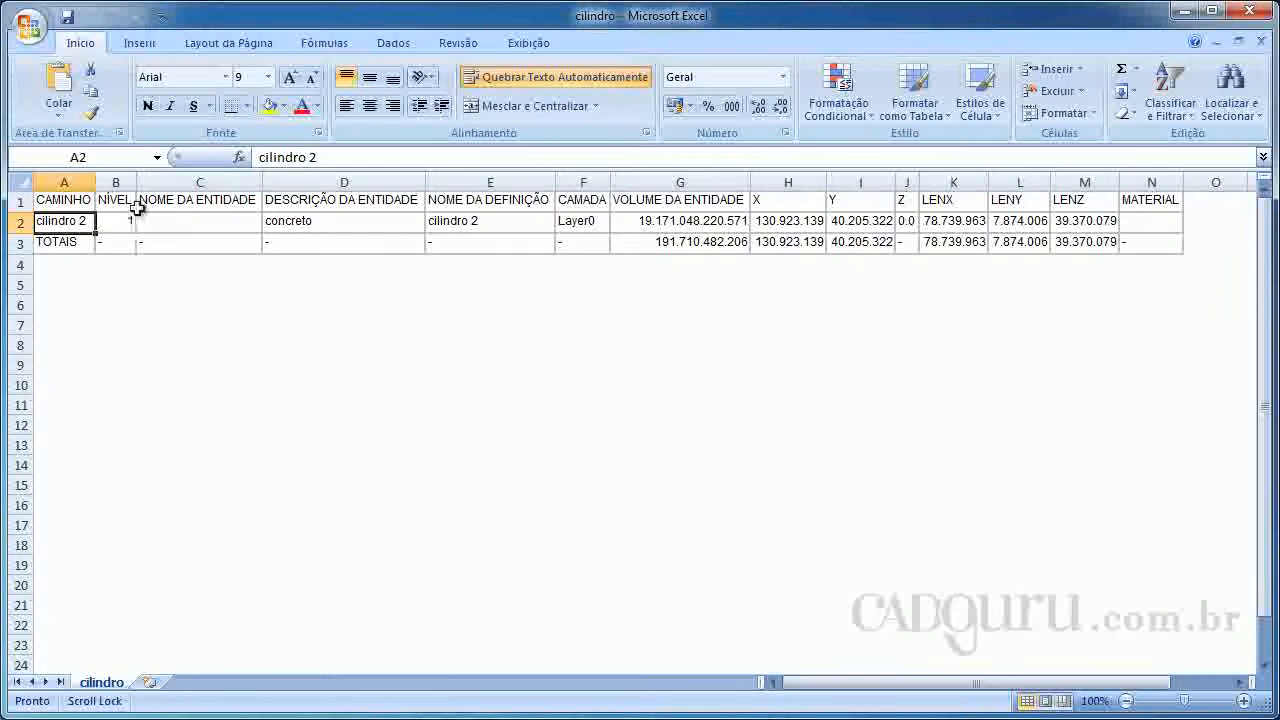
{"action": "right_click", "coordinate": [73, 181]}
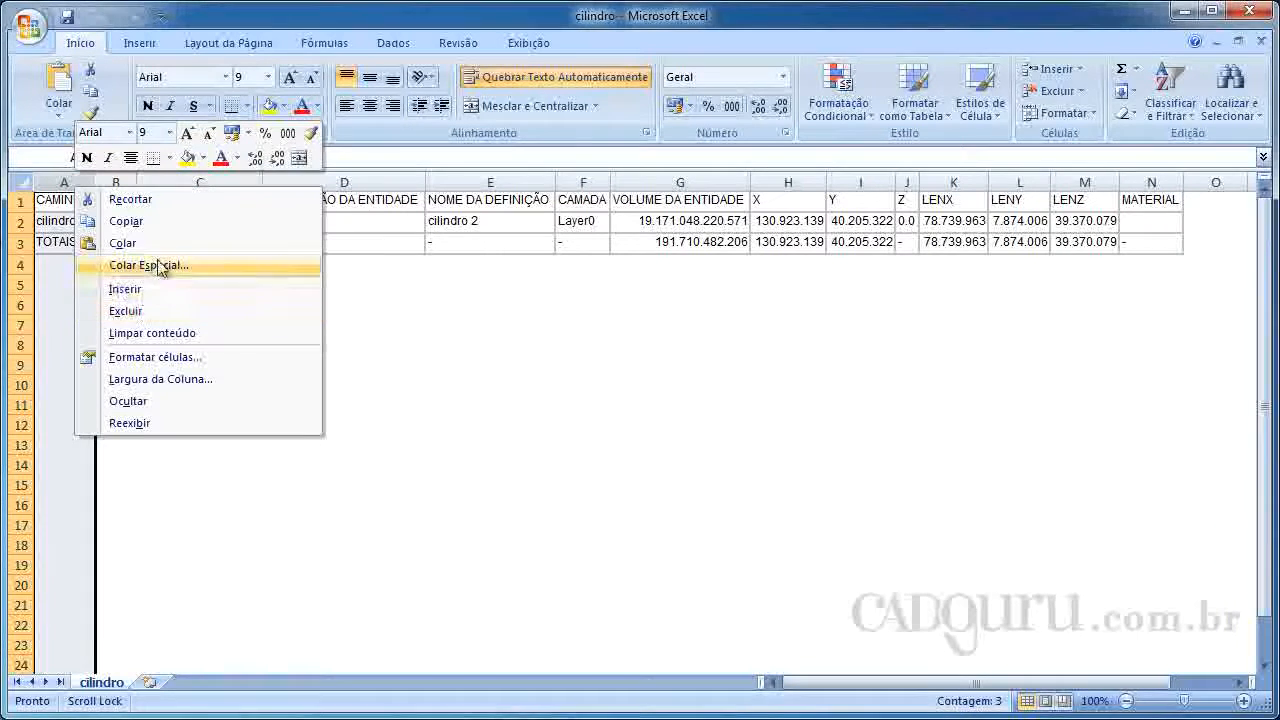
{"action": "left_click", "coordinate": [167, 313]}
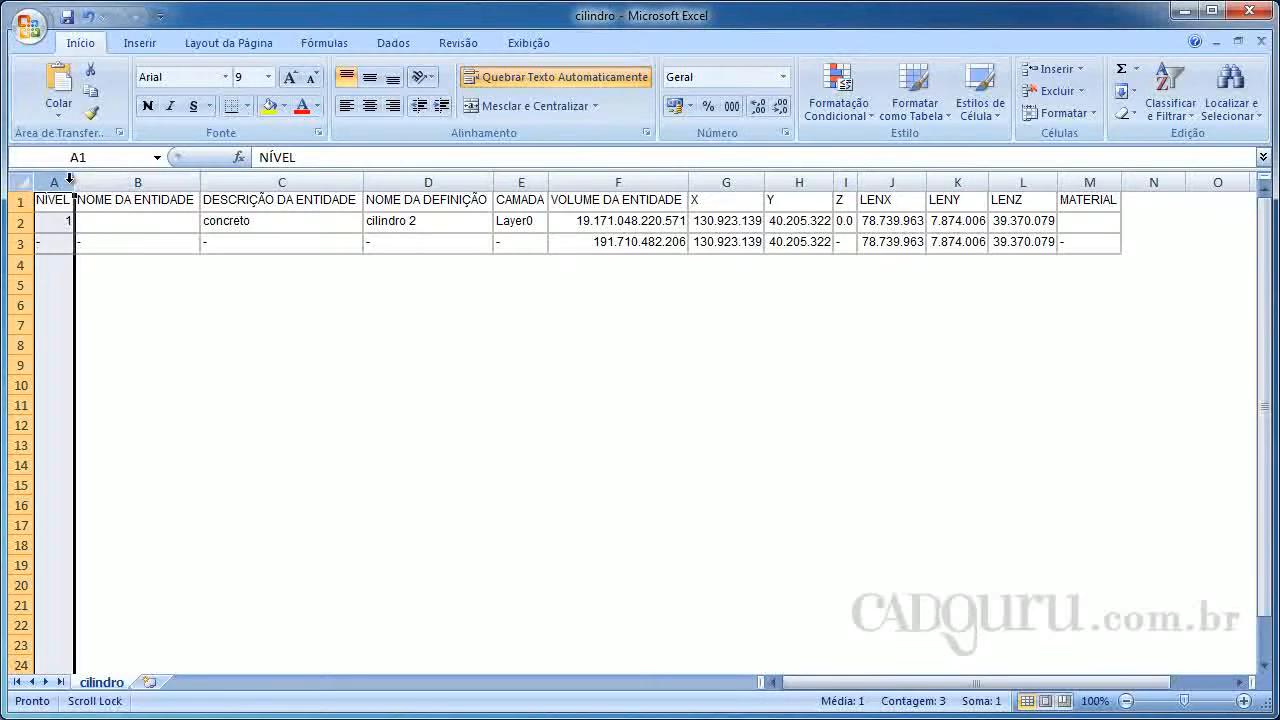
Delete the NÍVEL and NOME DA ENTIDADE columns from the report sheet
{"action": "right_click", "coordinate": [69, 179]}
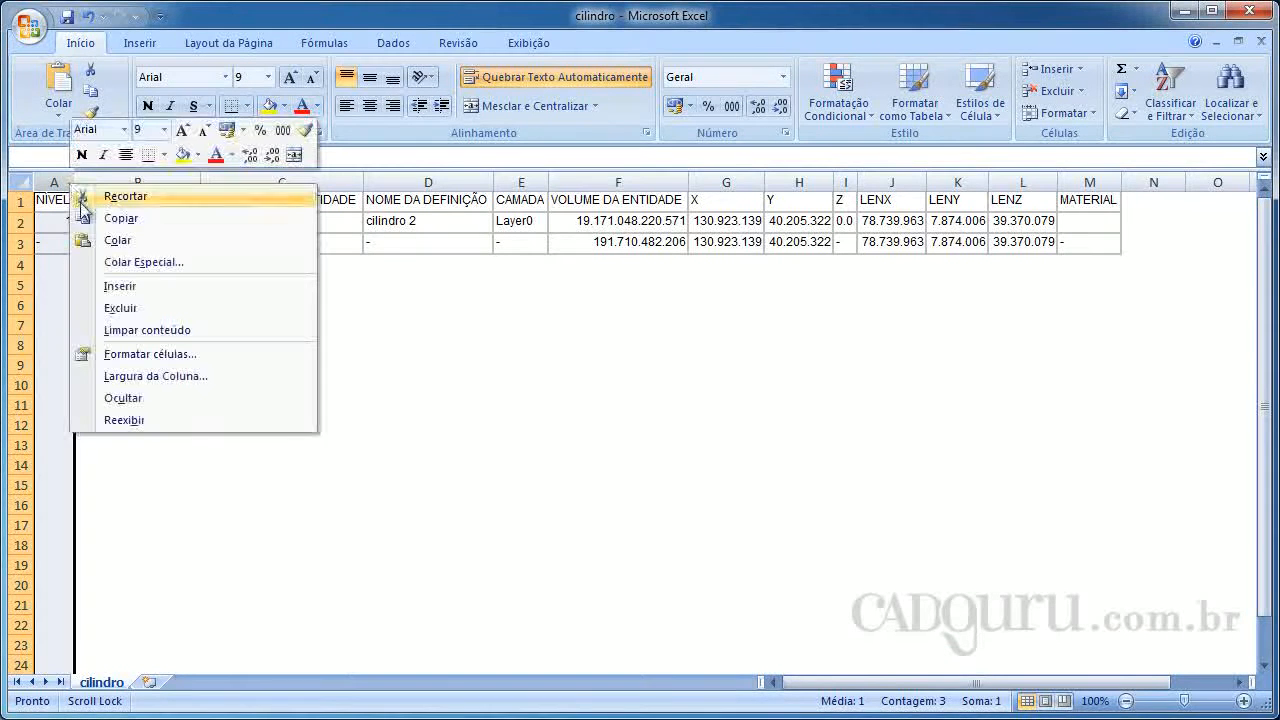
{"action": "left_click", "coordinate": [158, 308]}
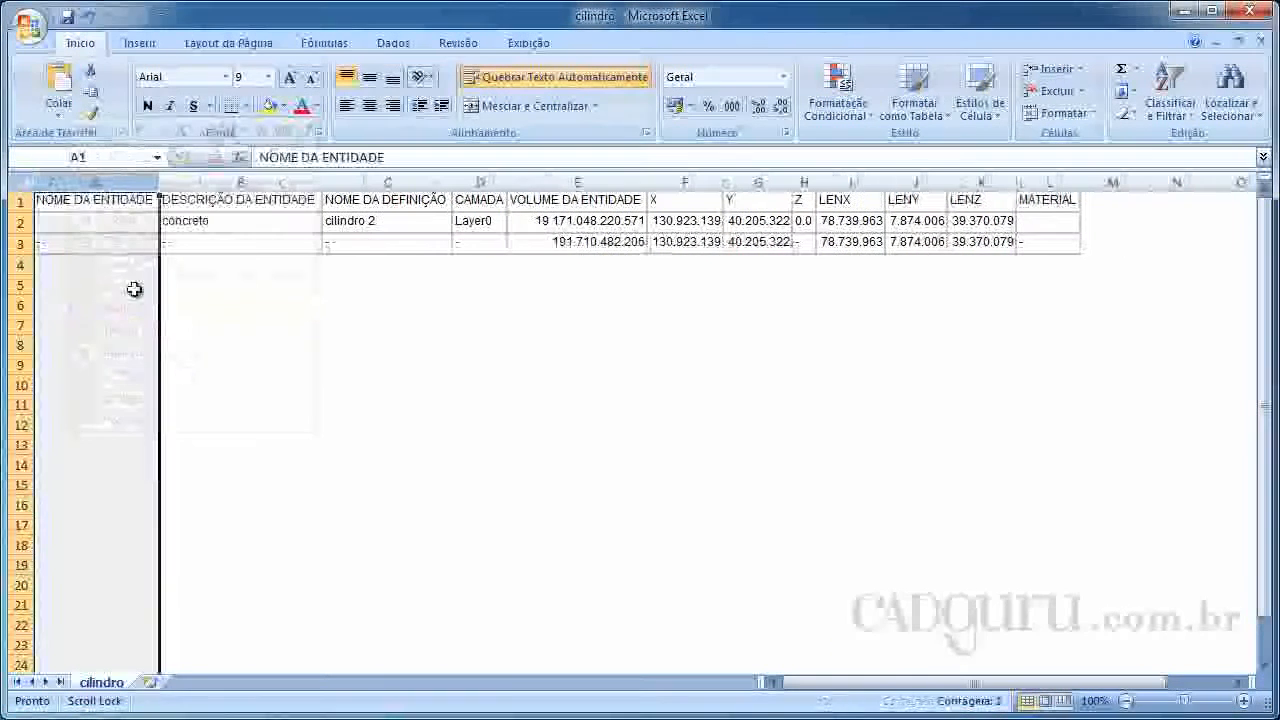
{"action": "right_click", "coordinate": [109, 183]}
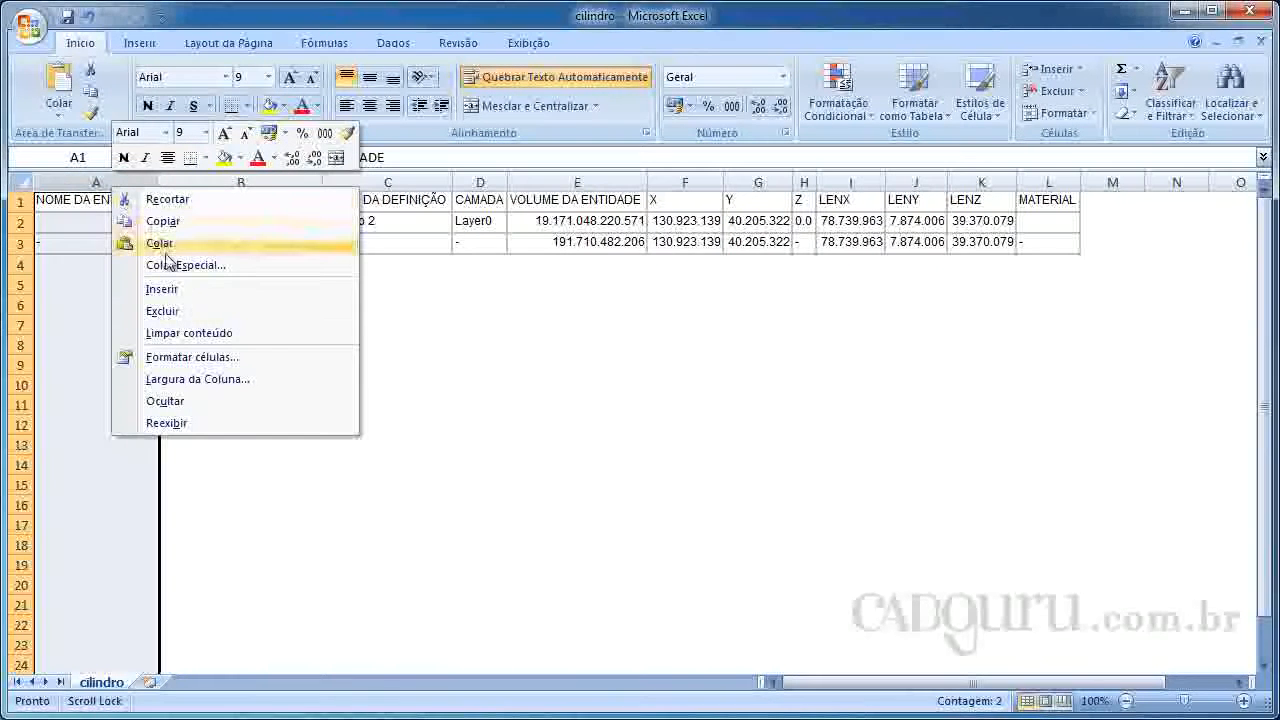
{"action": "left_click", "coordinate": [186, 308]}
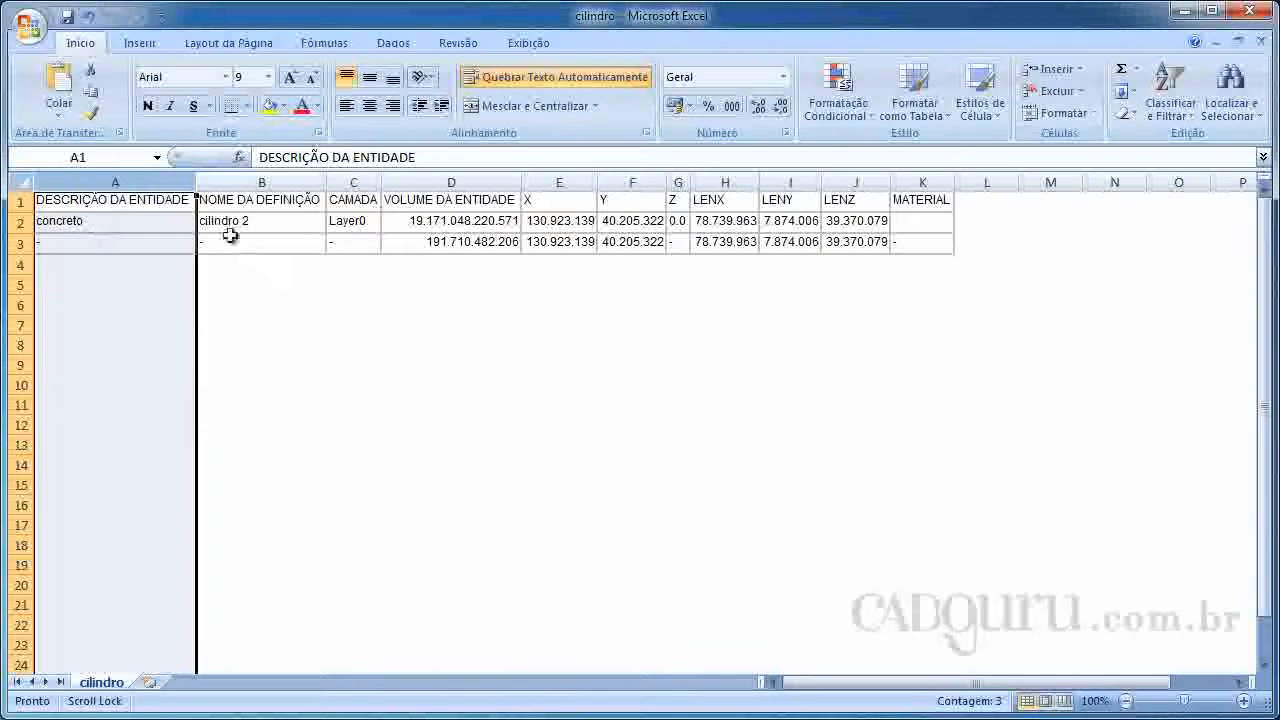
Delete the CAMADA column from the report sheet
{"action": "left_click", "coordinate": [356, 183]}
{"action": "right_click", "coordinate": [366, 183]}
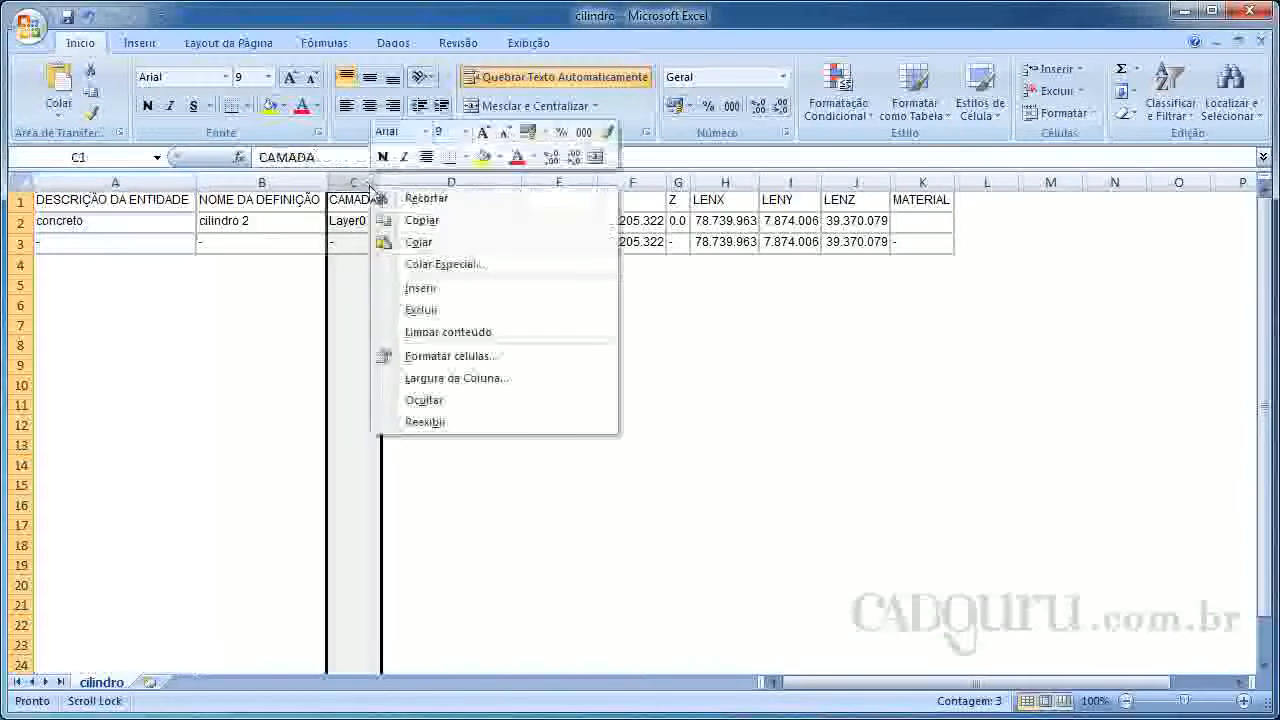
{"action": "left_click", "coordinate": [448, 316]}
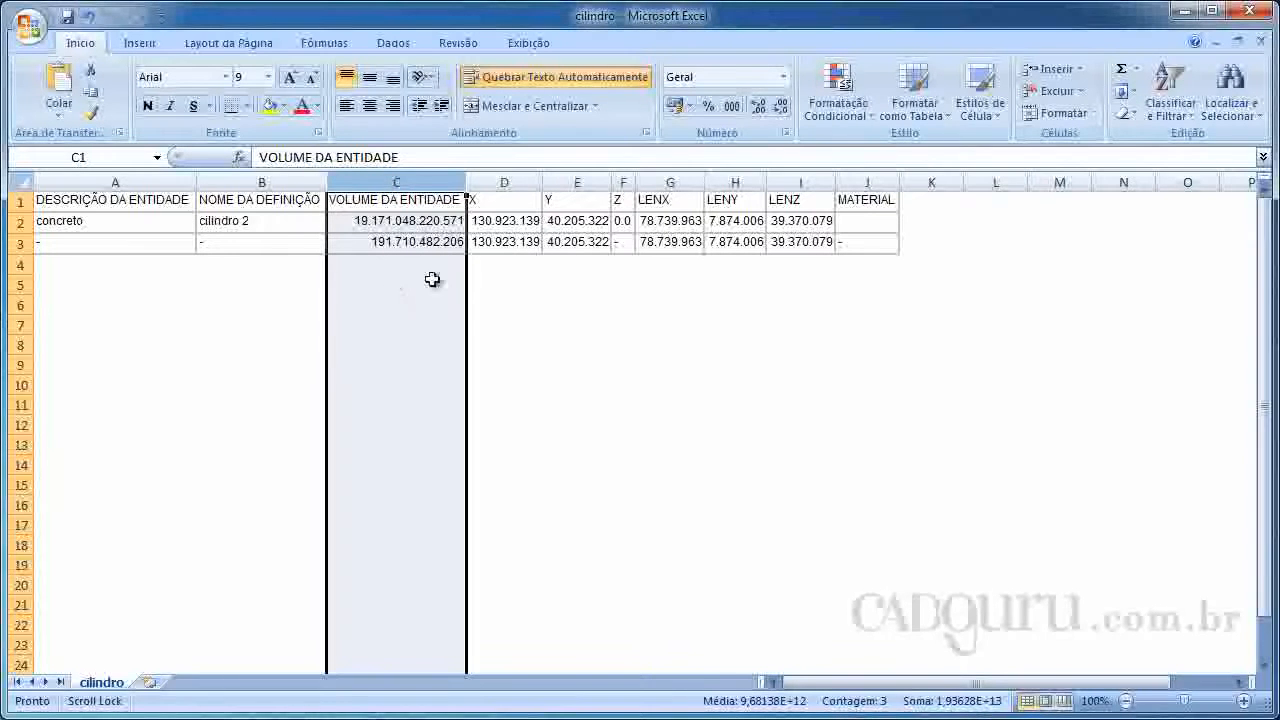
Delete the X, Y and Z coordinate columns together from the report sheet
{"action": "left_click_drag", "start_coordinate": [541, 181], "coordinate": [540, 181]}
{"action": "left_click", "coordinate": [515, 181]}
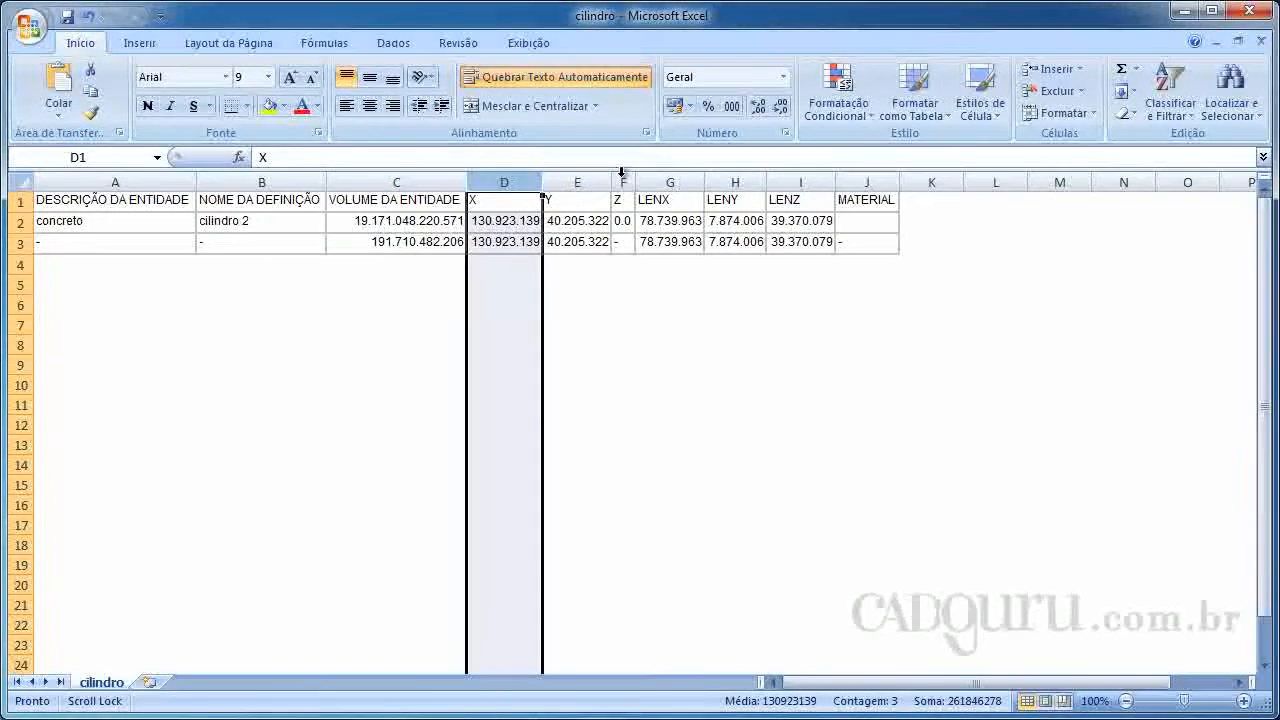
{"action": "left_click", "coordinate": [622, 181], "text": "shift"}
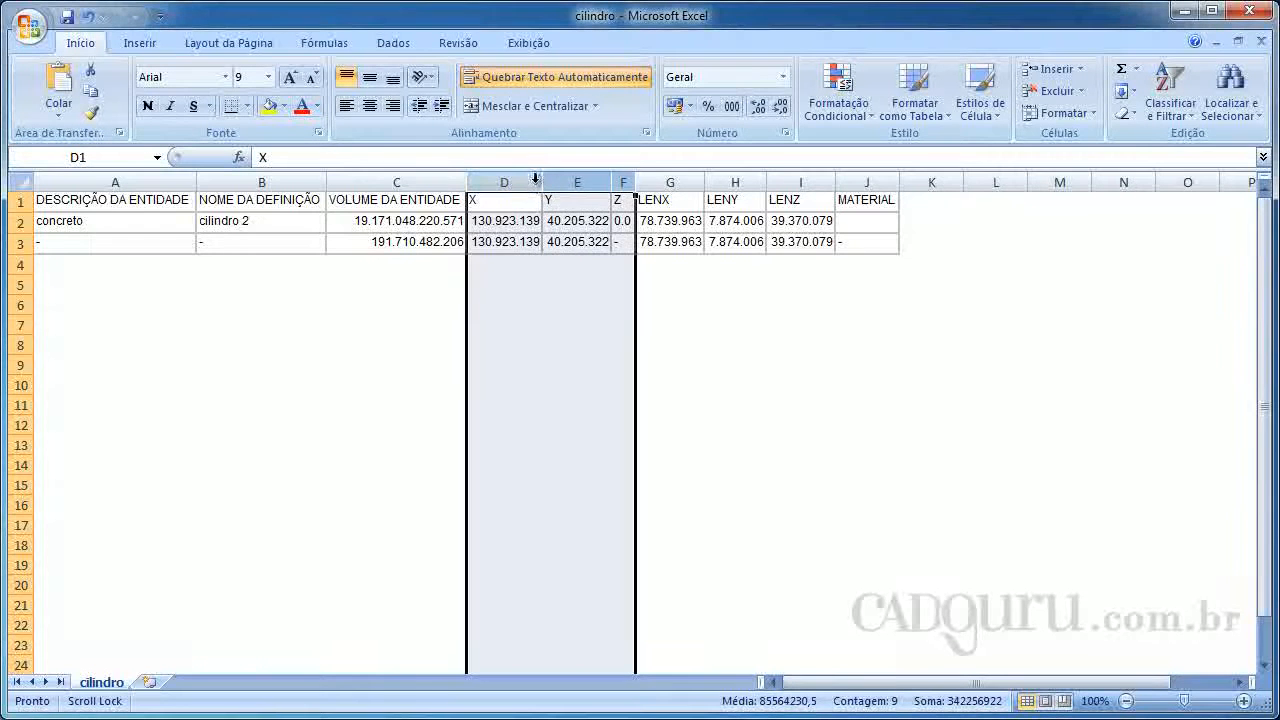
{"action": "right_click", "coordinate": [535, 179]}
{"action": "left_click", "coordinate": [573, 306]}
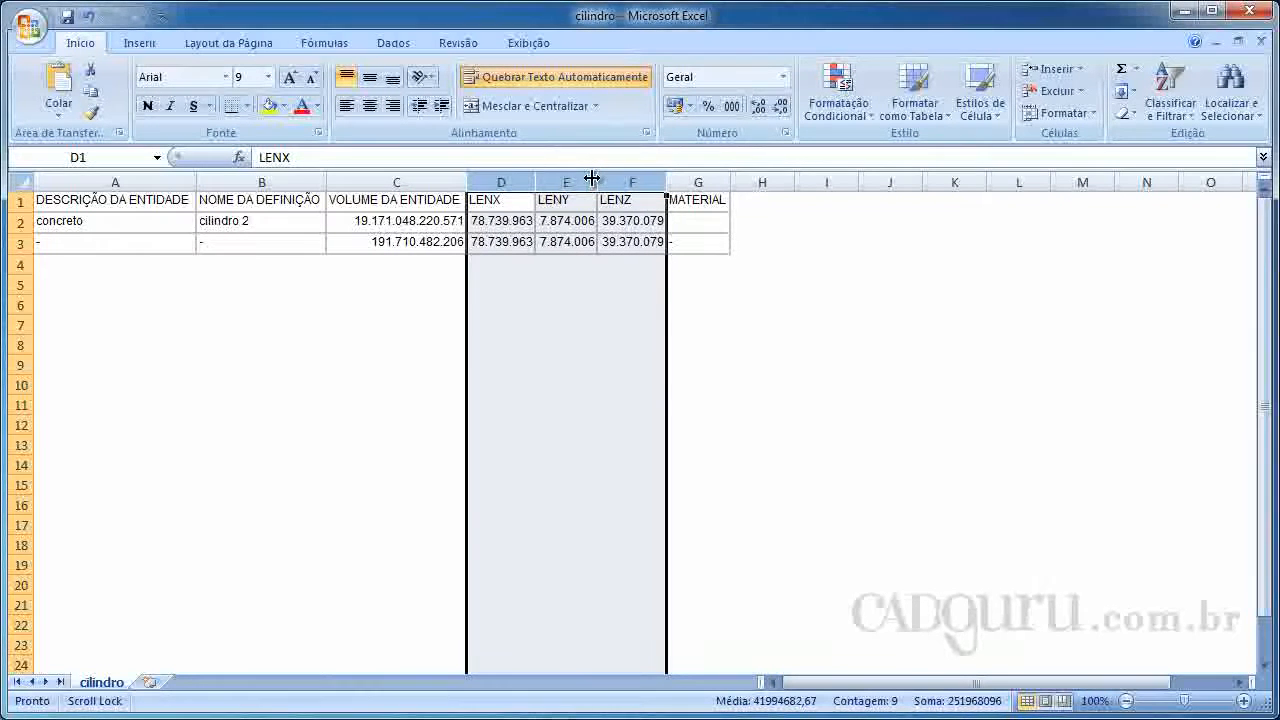
Remove the LENX, LENY, LENZ and MATERIAL columns in one operation
{"action": "left_click", "coordinate": [710, 175], "text": "shift"}
{"action": "right_click", "coordinate": [585, 190]}
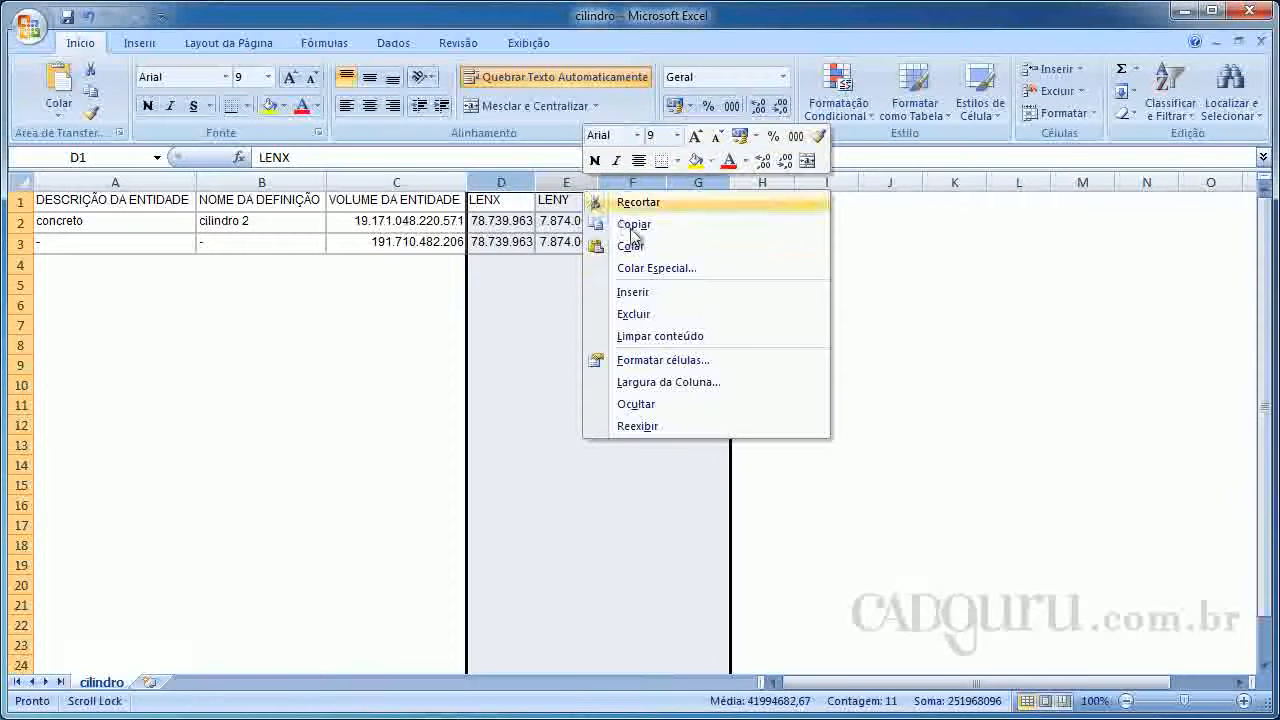
{"action": "left_click", "coordinate": [624, 315]}
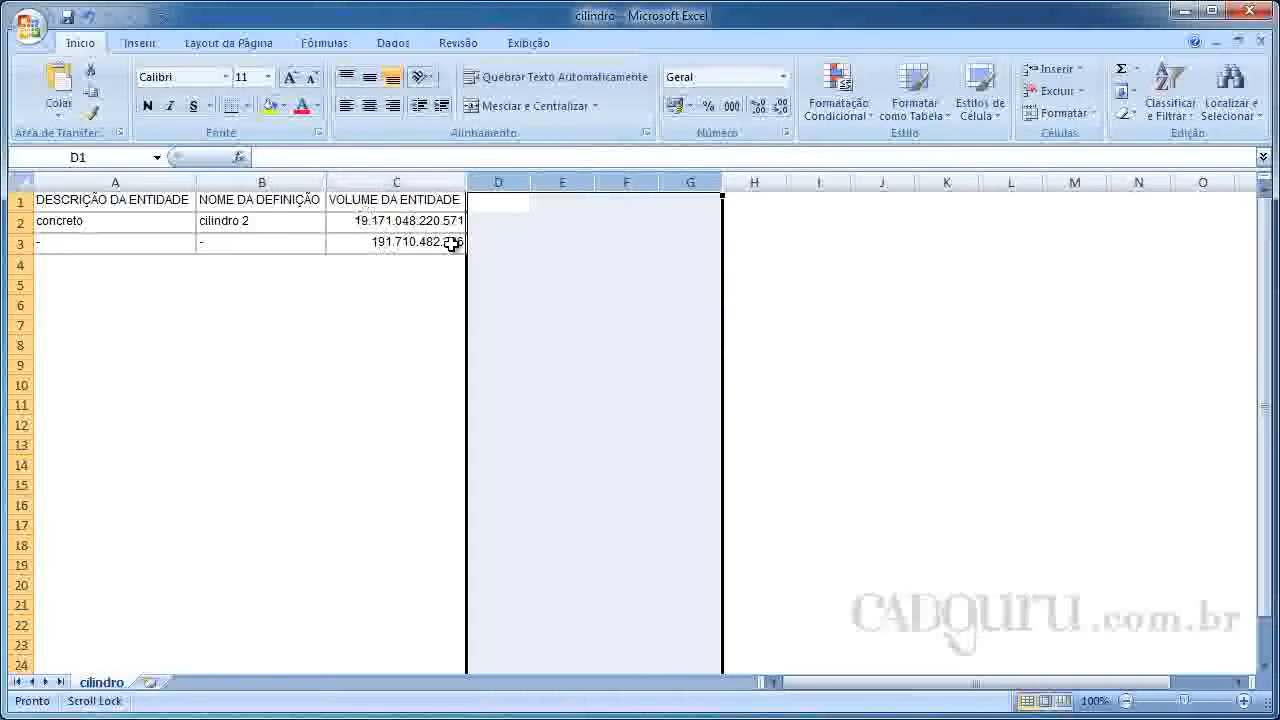
Delete row 3, the row of dashes below the "cilindro 2" entry
{"action": "left_click", "coordinate": [82, 243]}
{"action": "left_click", "coordinate": [27, 243]}
{"action": "right_click", "coordinate": [27, 243]}
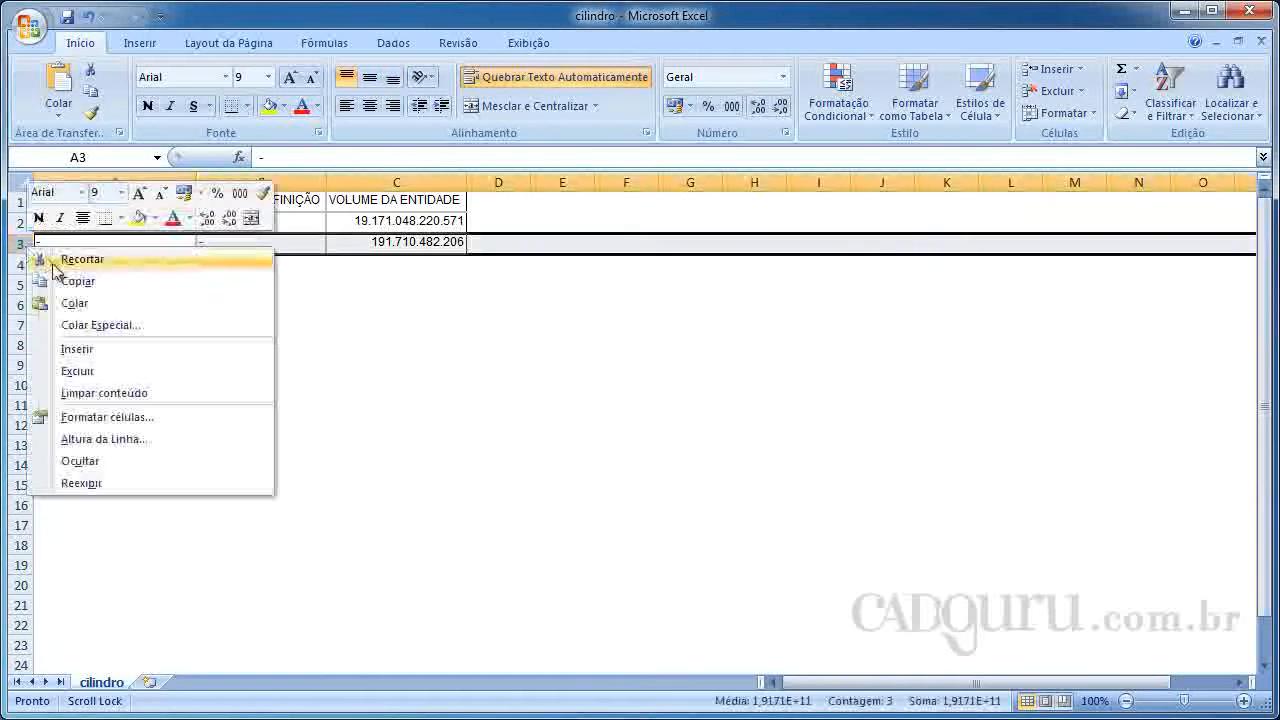
{"action": "left_click", "coordinate": [110, 370]}
{"action": "left_click", "coordinate": [330, 322]}
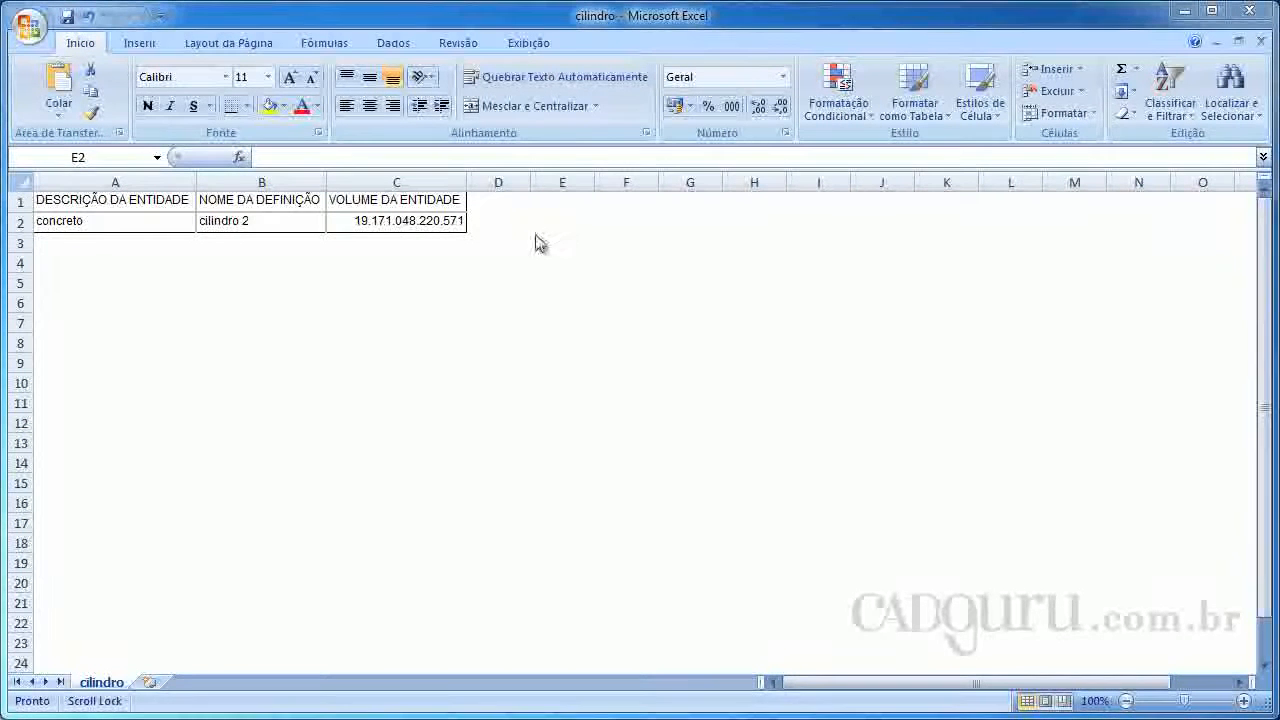
Enter the conversion factor 0,3937 in cell E2
{"action": "left_click", "coordinate": [554, 224]}
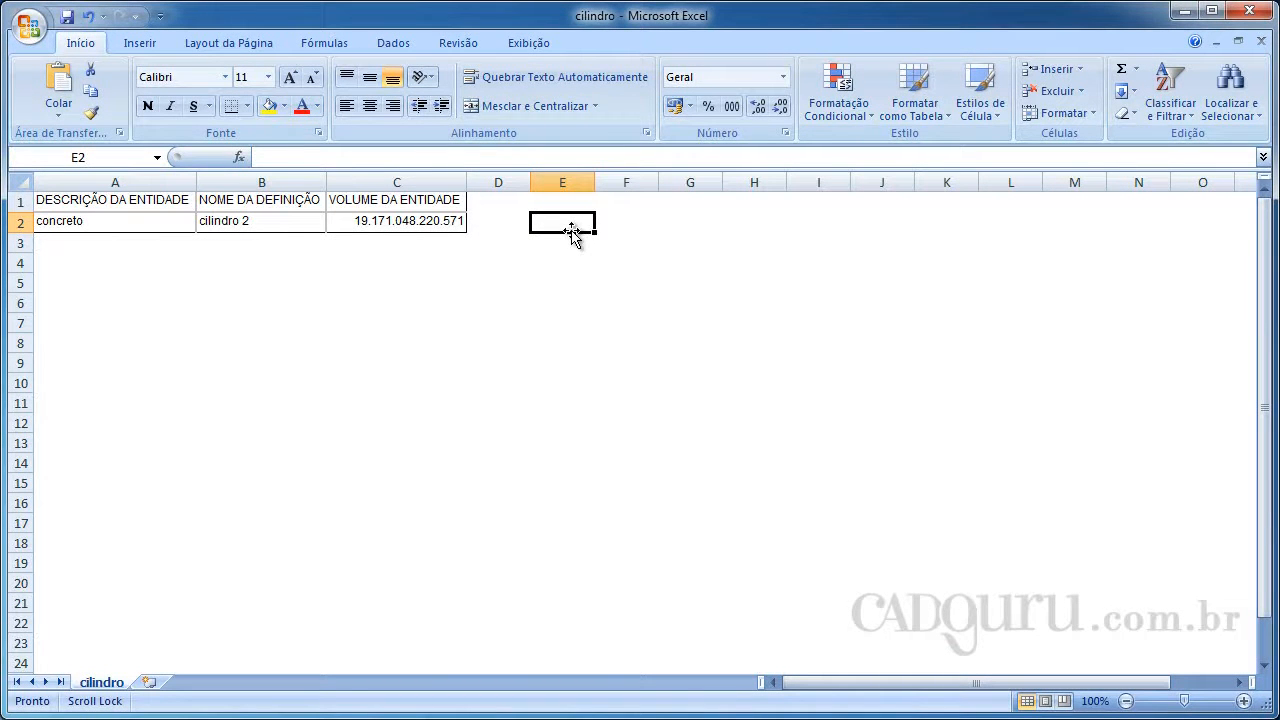
{"action": "type", "text": "0,3937"}
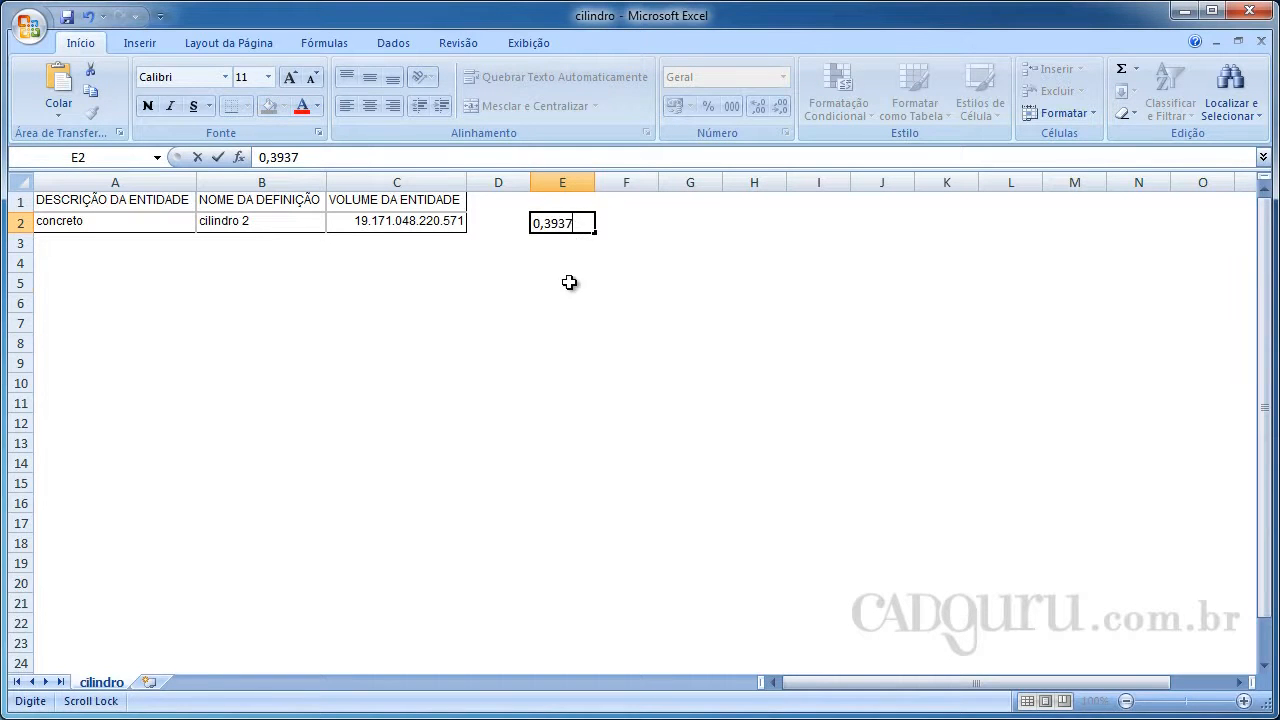
{"action": "left_click", "coordinate": [571, 281]}
{"action": "left_click", "coordinate": [588, 228]}
Cube the conversion factor in cell F2 with the formula =E2^(3)
{"action": "left_click", "coordinate": [621, 225]}
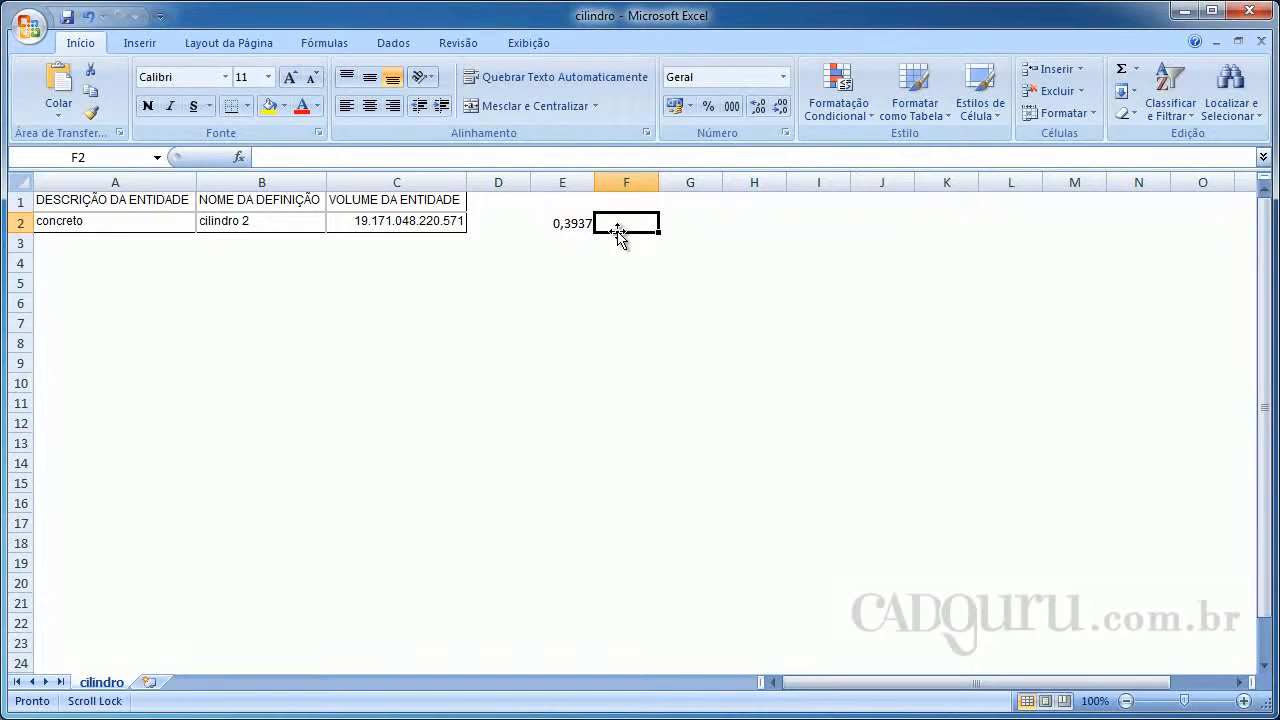
{"action": "type", "text": "="}
{"action": "left_click", "coordinate": [565, 229]}
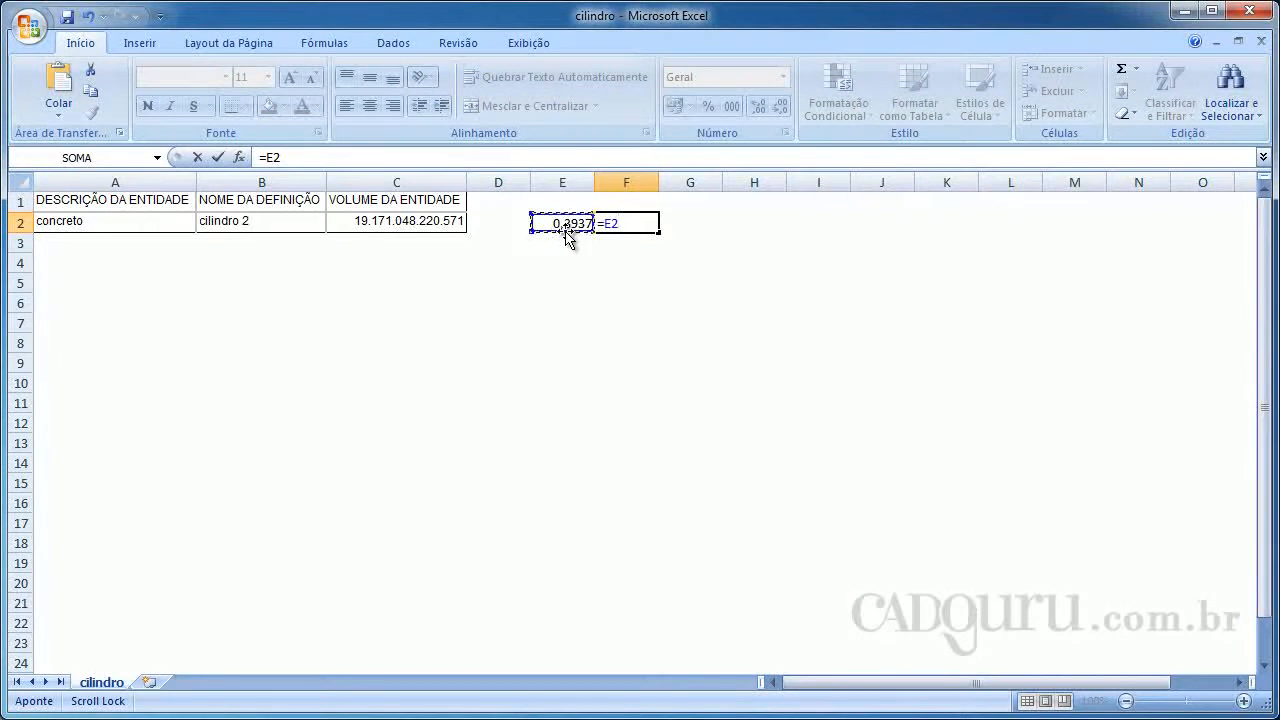
{"action": "type", "text": "^(3)"}
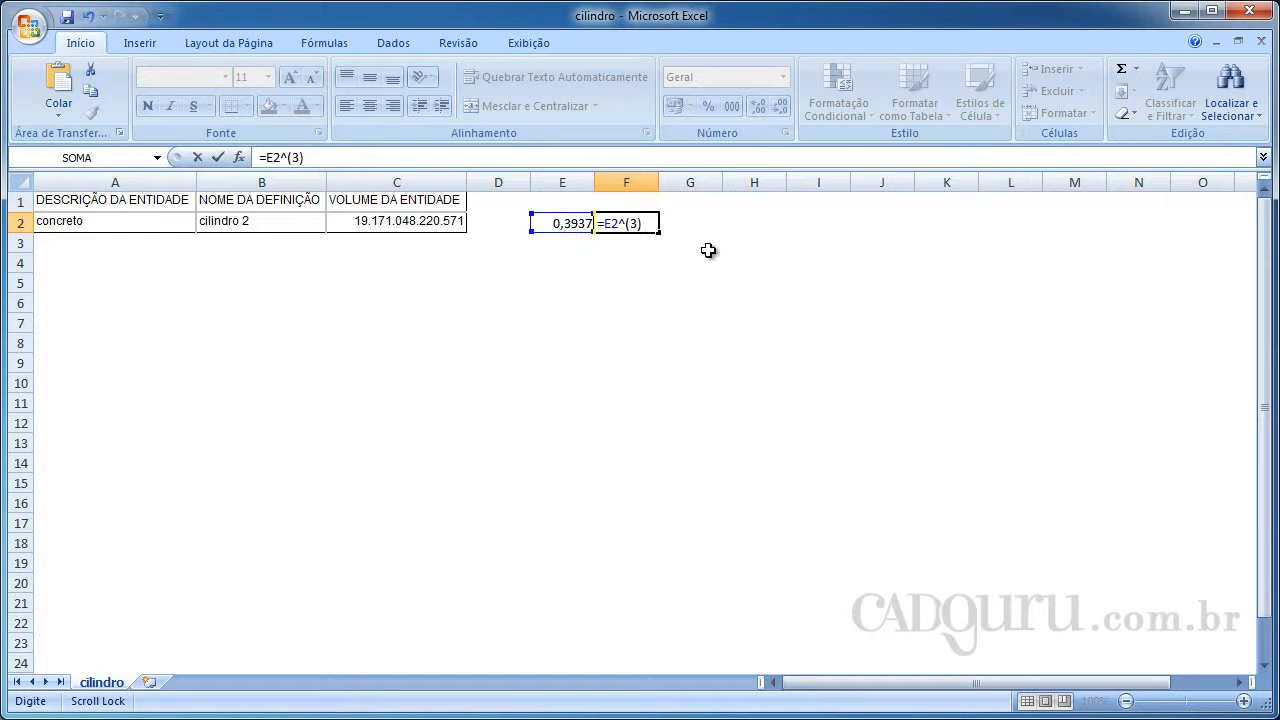
{"action": "key", "text": "Tab"}
{"action": "left_click", "coordinate": [634, 226]}
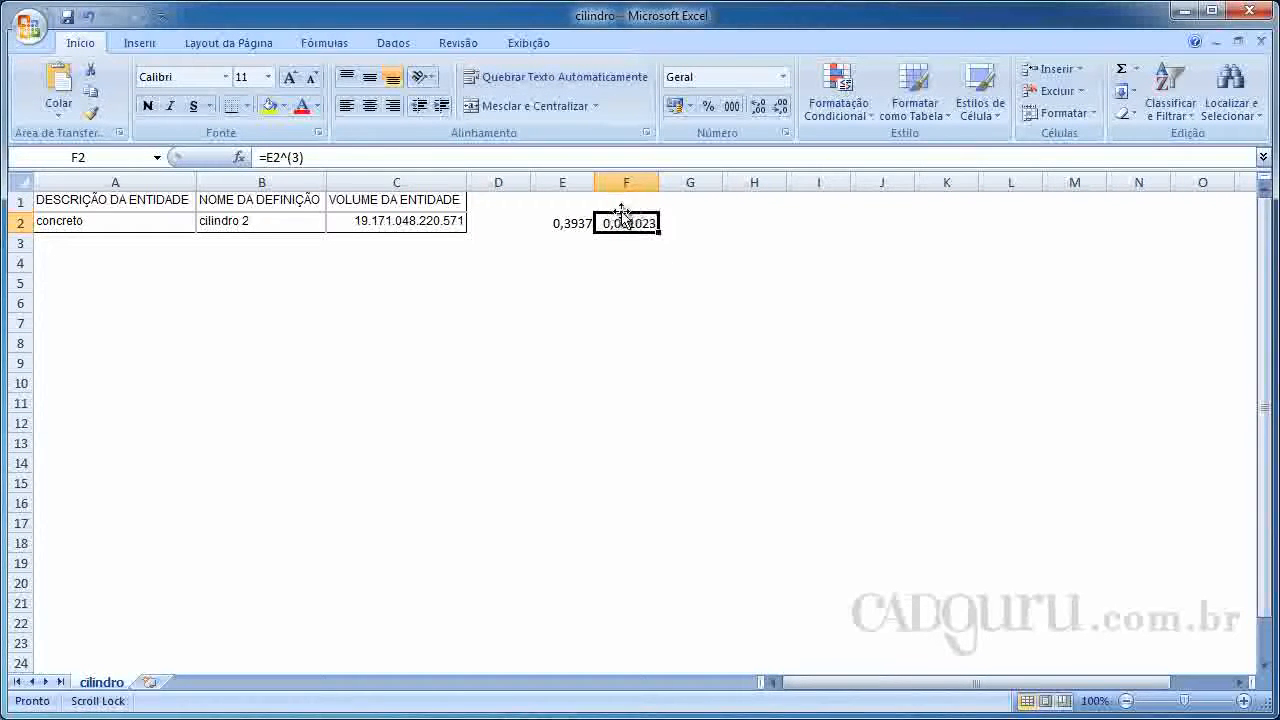
Convert the entity volume in cell C3 with the formula =C2/0,061023
{"action": "left_click", "coordinate": [367, 246]}
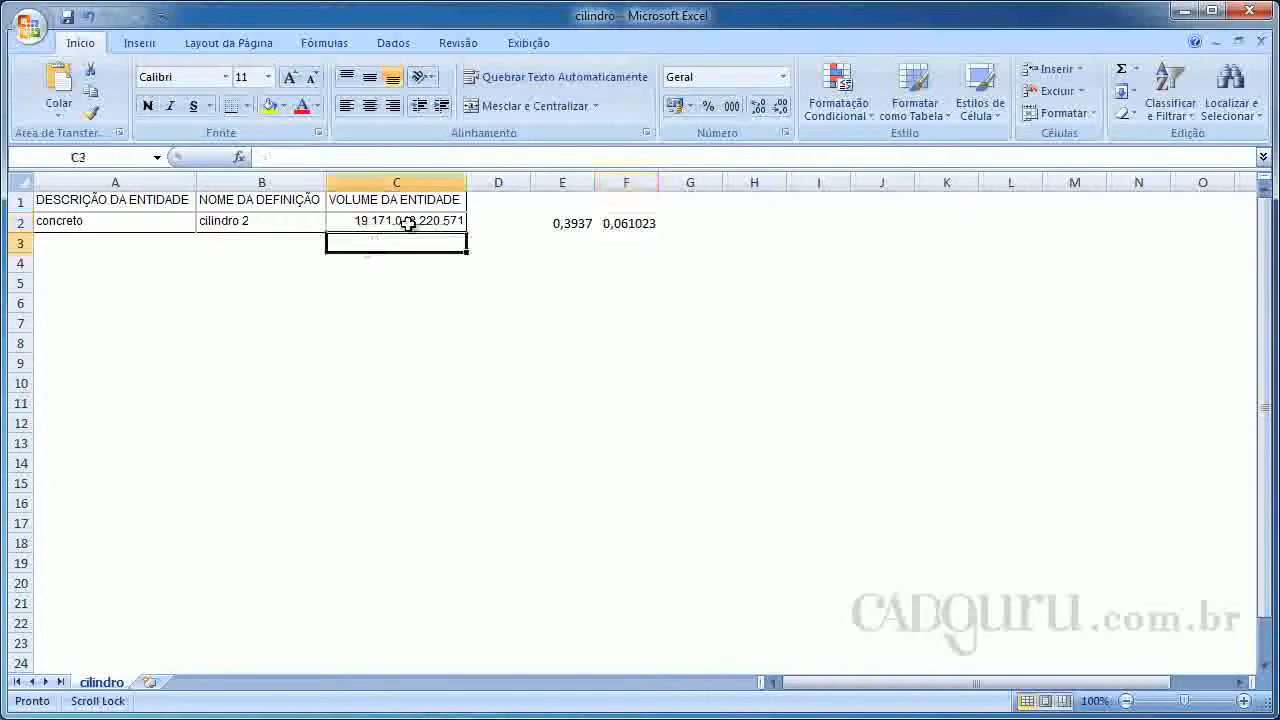
{"action": "left_click", "coordinate": [300, 161]}
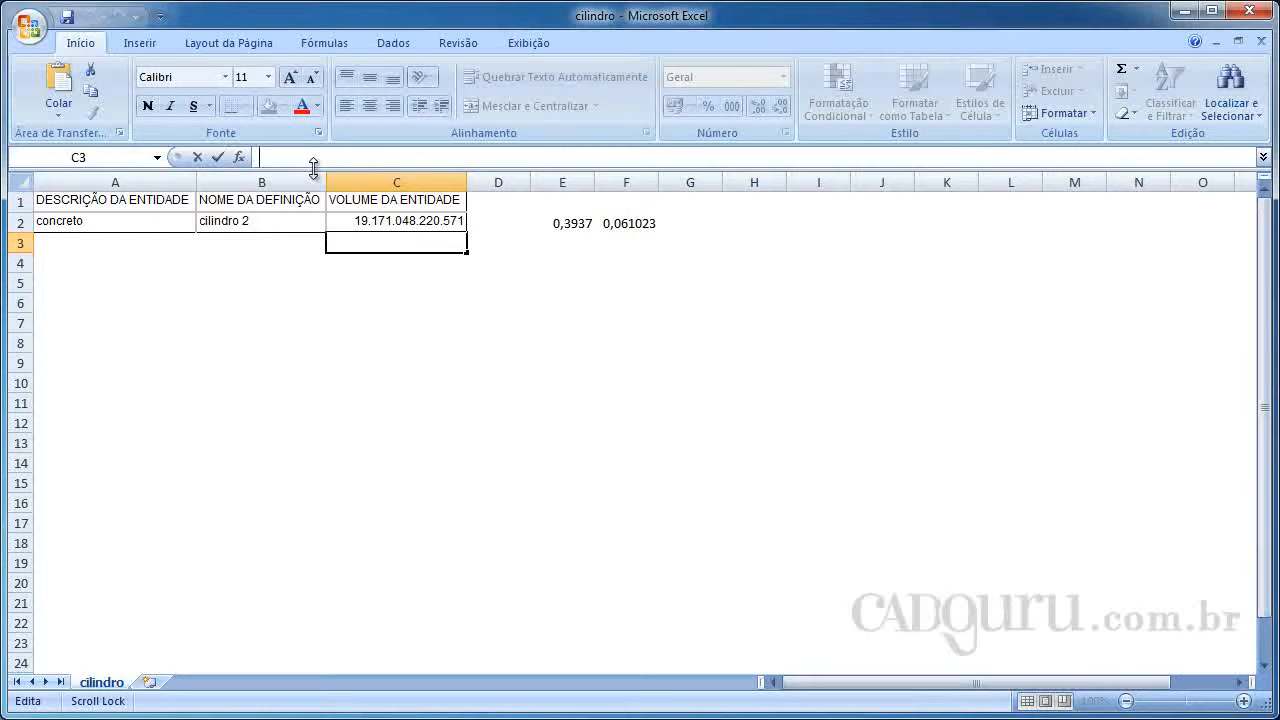
{"action": "type", "text": "="}
{"action": "left_click", "coordinate": [405, 220]}
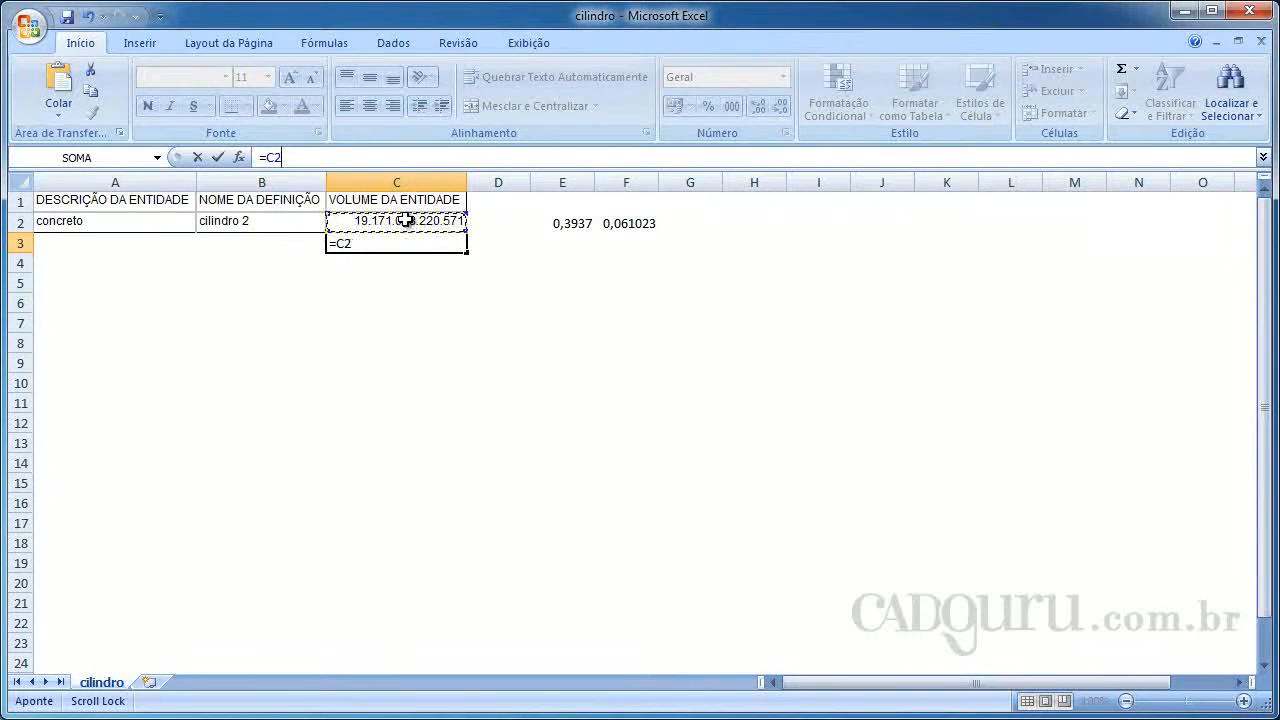
{"action": "type", "text": "/0,061023"}
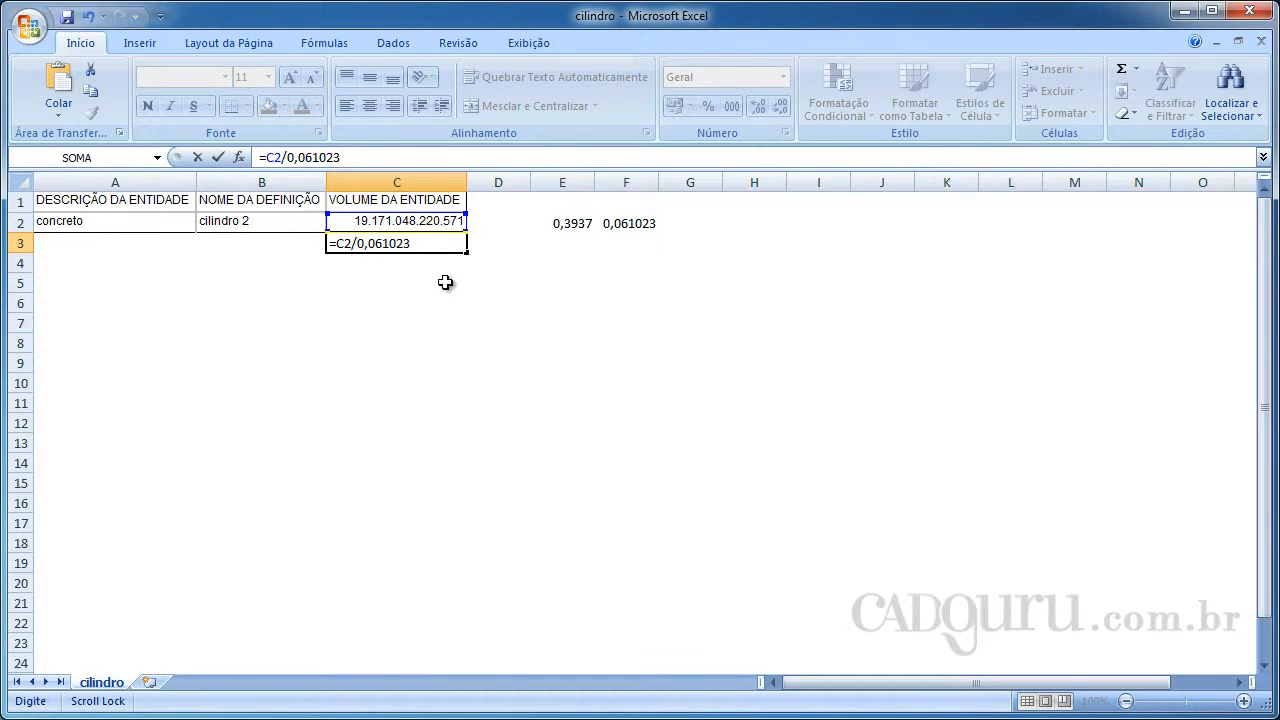
{"action": "key", "text": "Tab"}
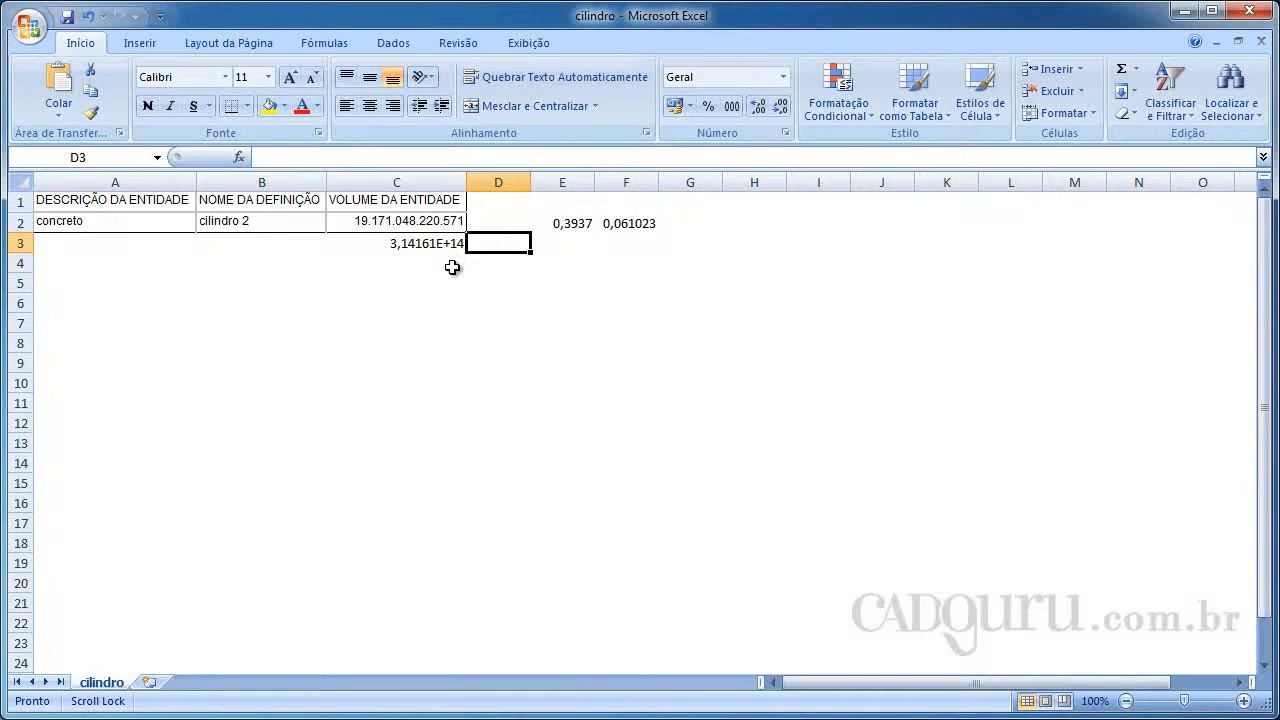
{"action": "key", "text": "Left"}
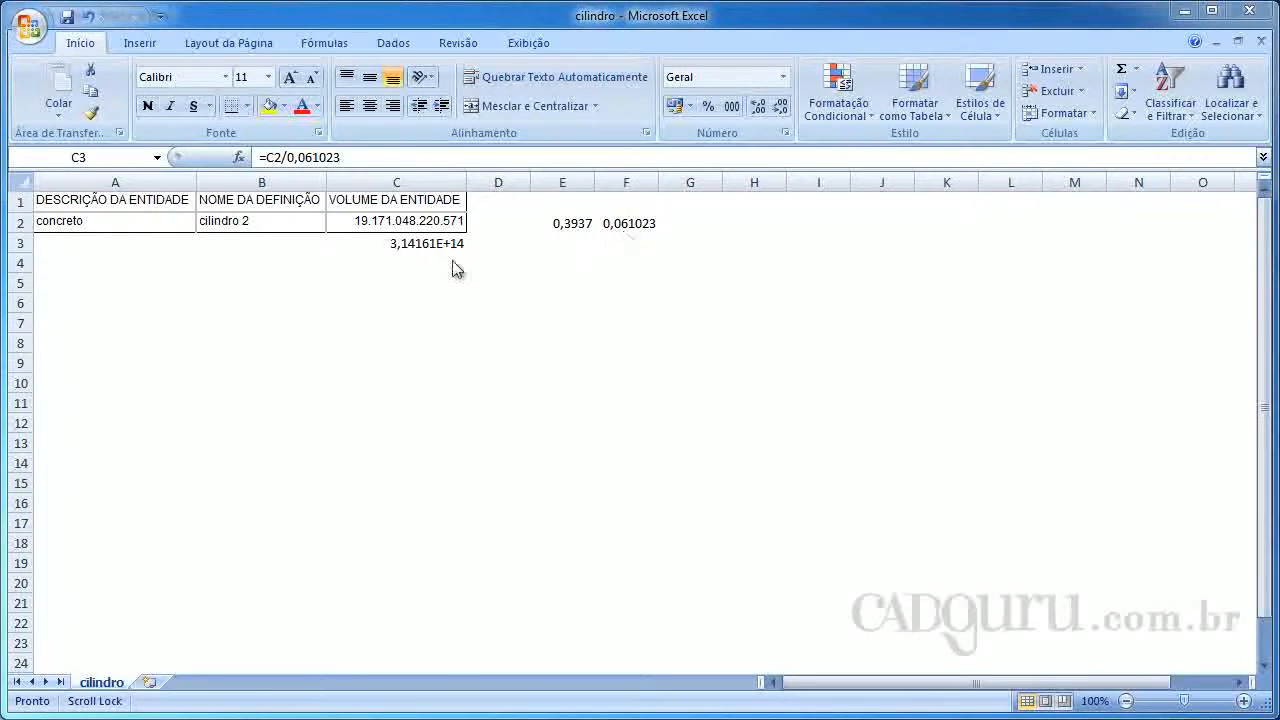
{"action": "left_click", "coordinate": [396, 162]}
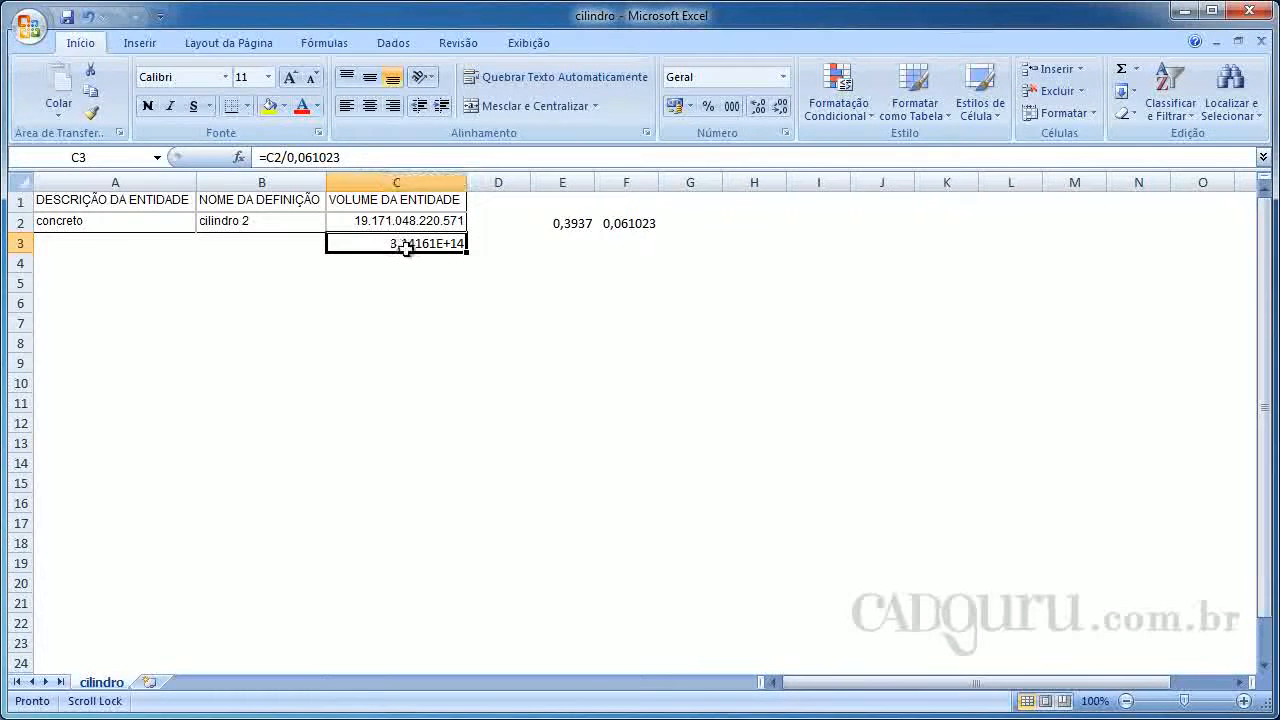
{"action": "left_click", "coordinate": [352, 162]}
{"action": "type", "text": "/1000"}
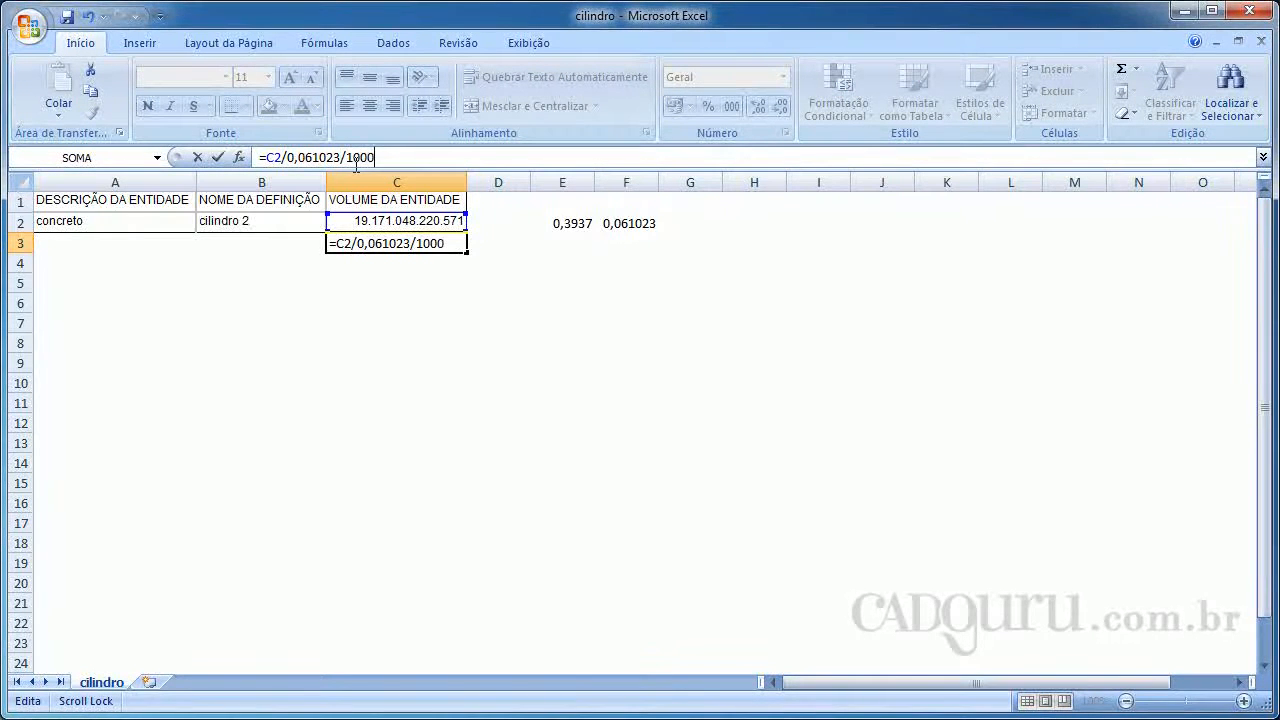
{"action": "type", "text": "000000"}
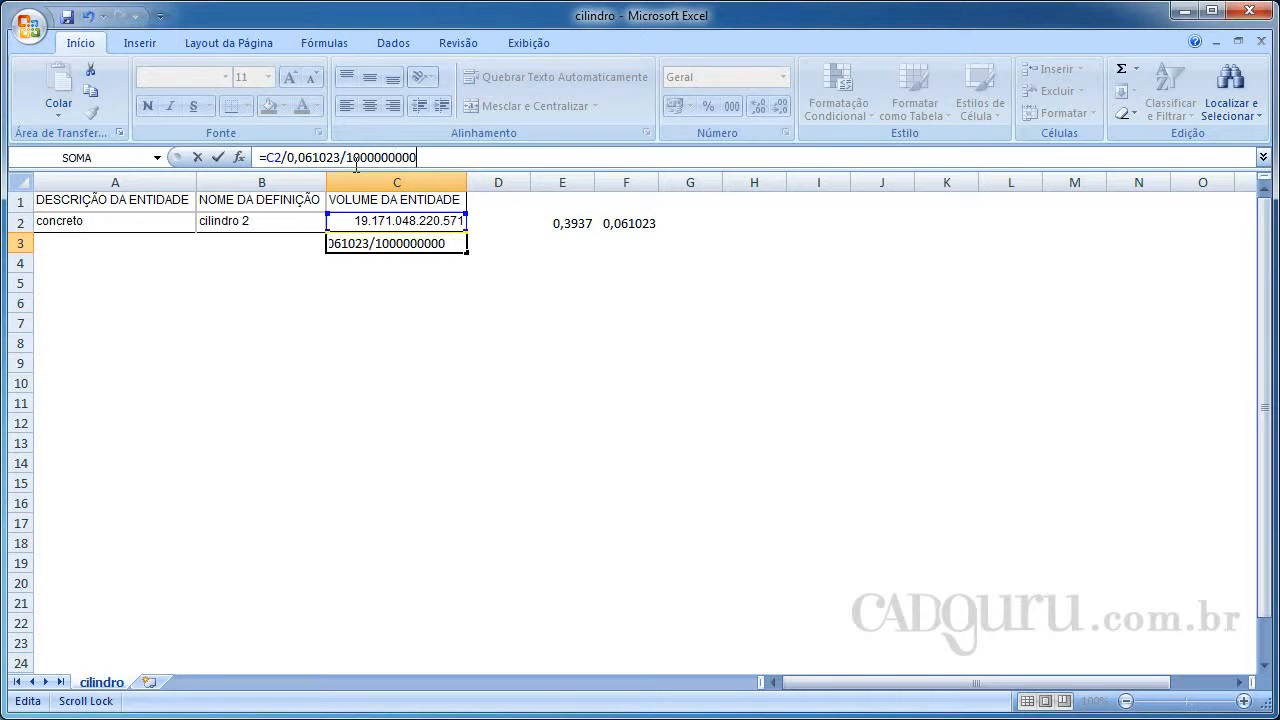
{"action": "type", "text": "0000"}
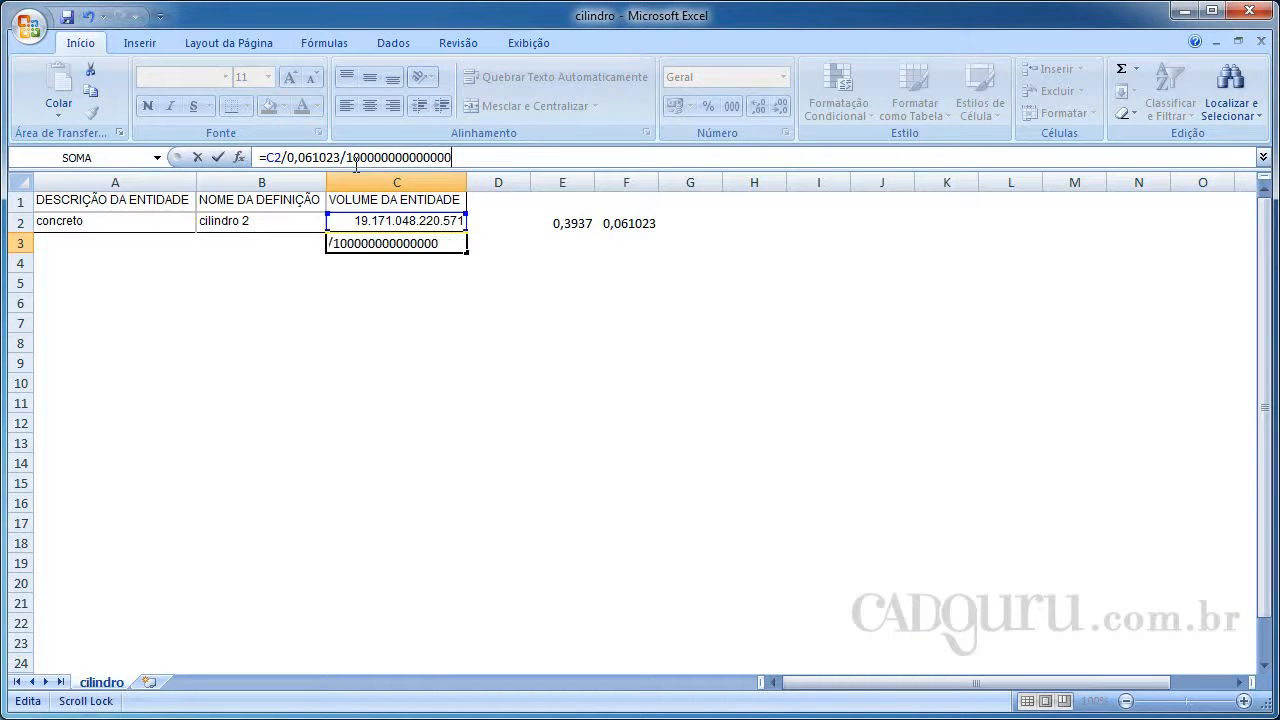
{"action": "key", "text": "Tab"}
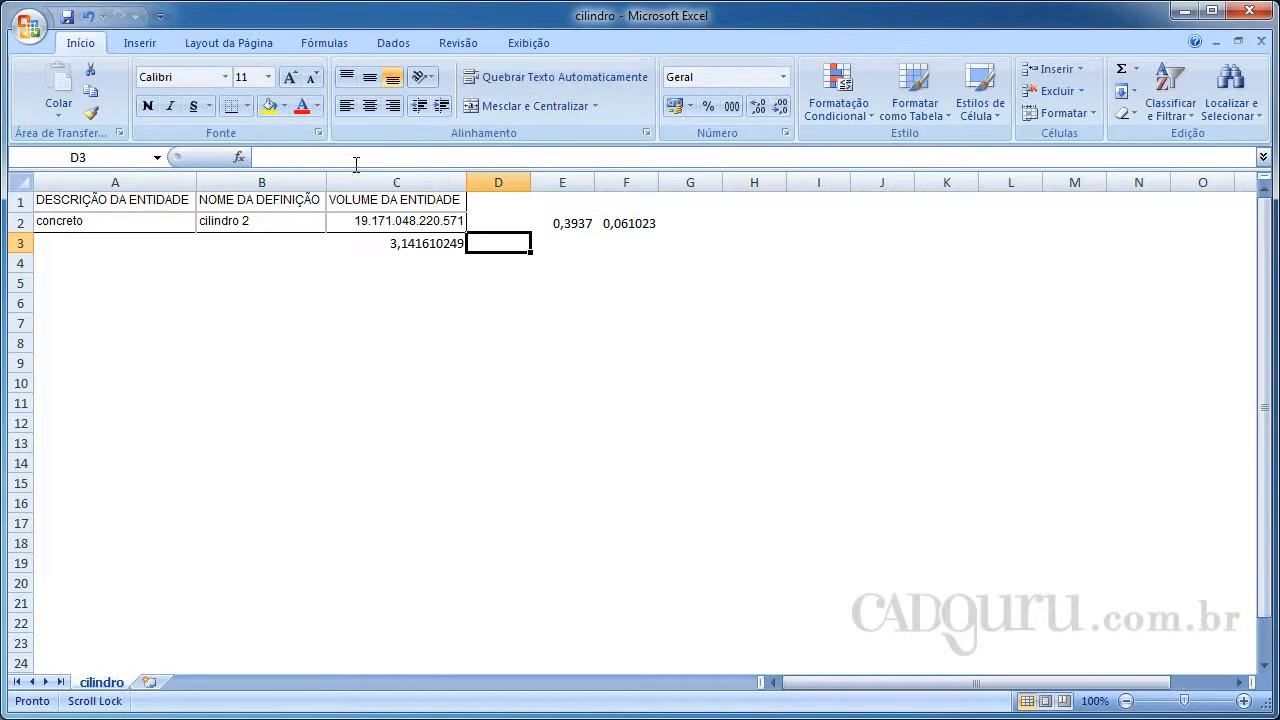
Format cell C3 with the Número category and 2 decimal places
{"action": "left_click", "coordinate": [415, 250]}
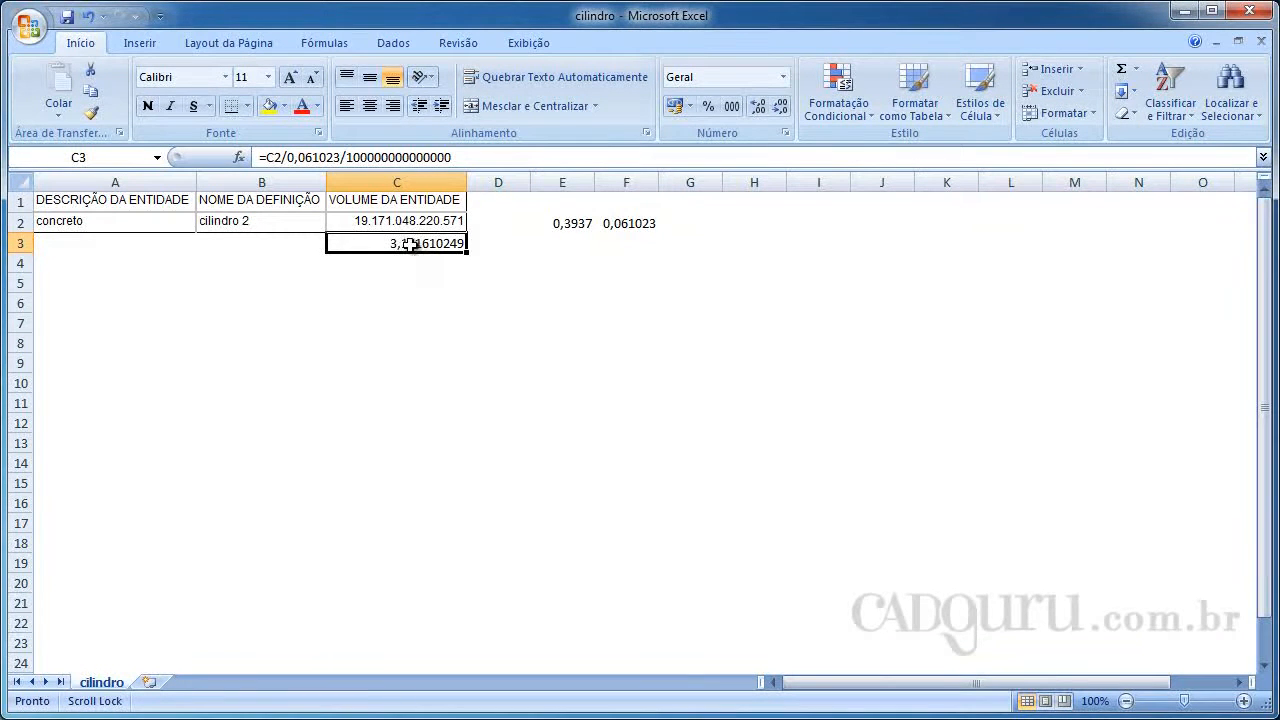
{"action": "right_click", "coordinate": [411, 244]}
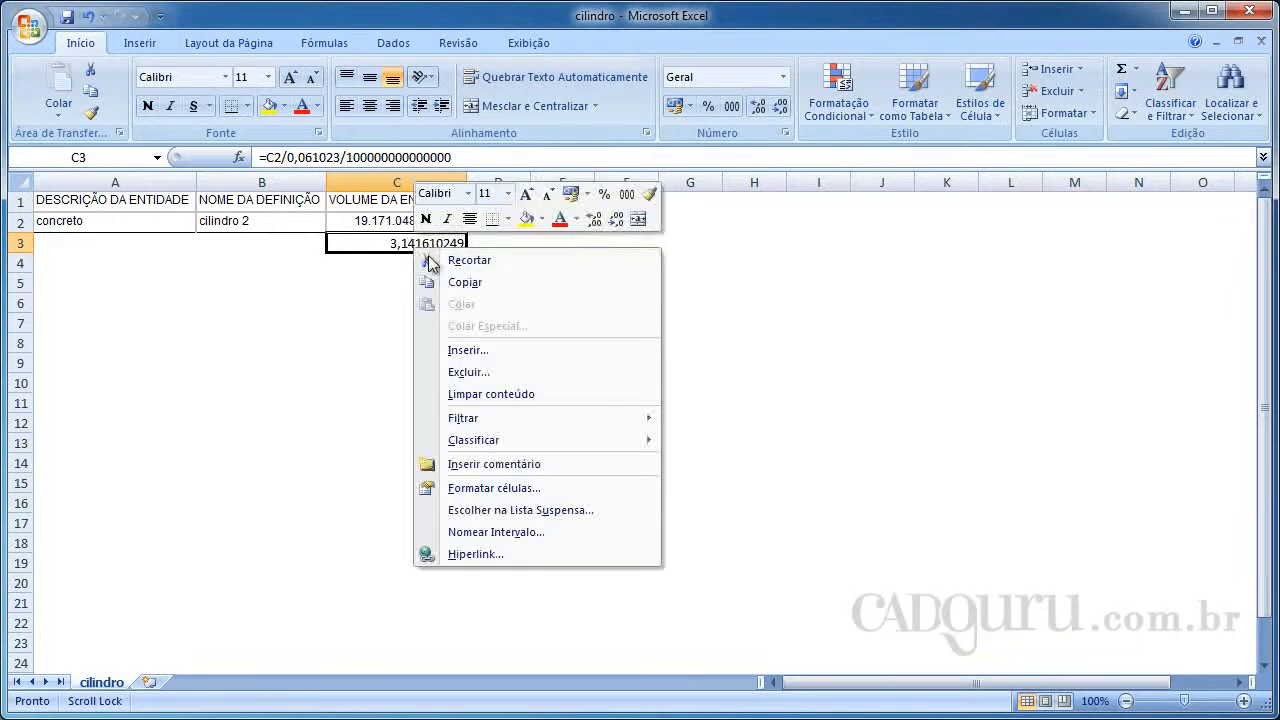
{"action": "left_click", "coordinate": [535, 490]}
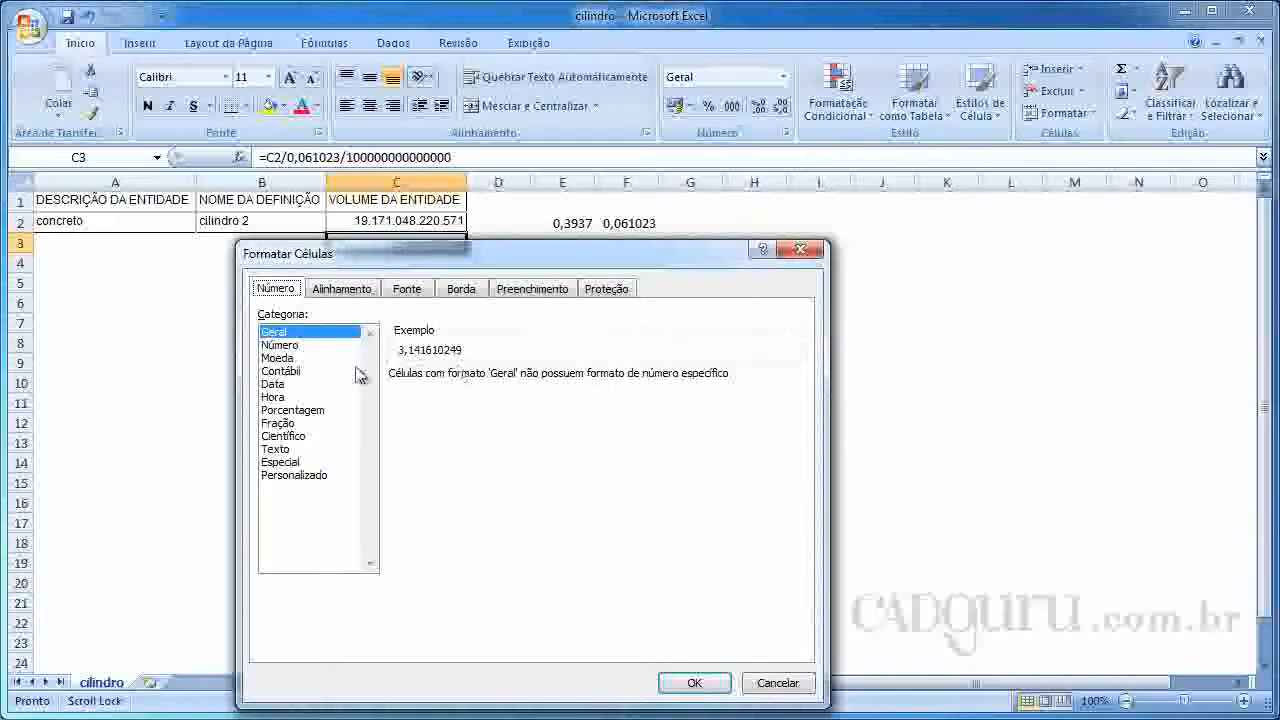
{"action": "left_click", "coordinate": [282, 345]}
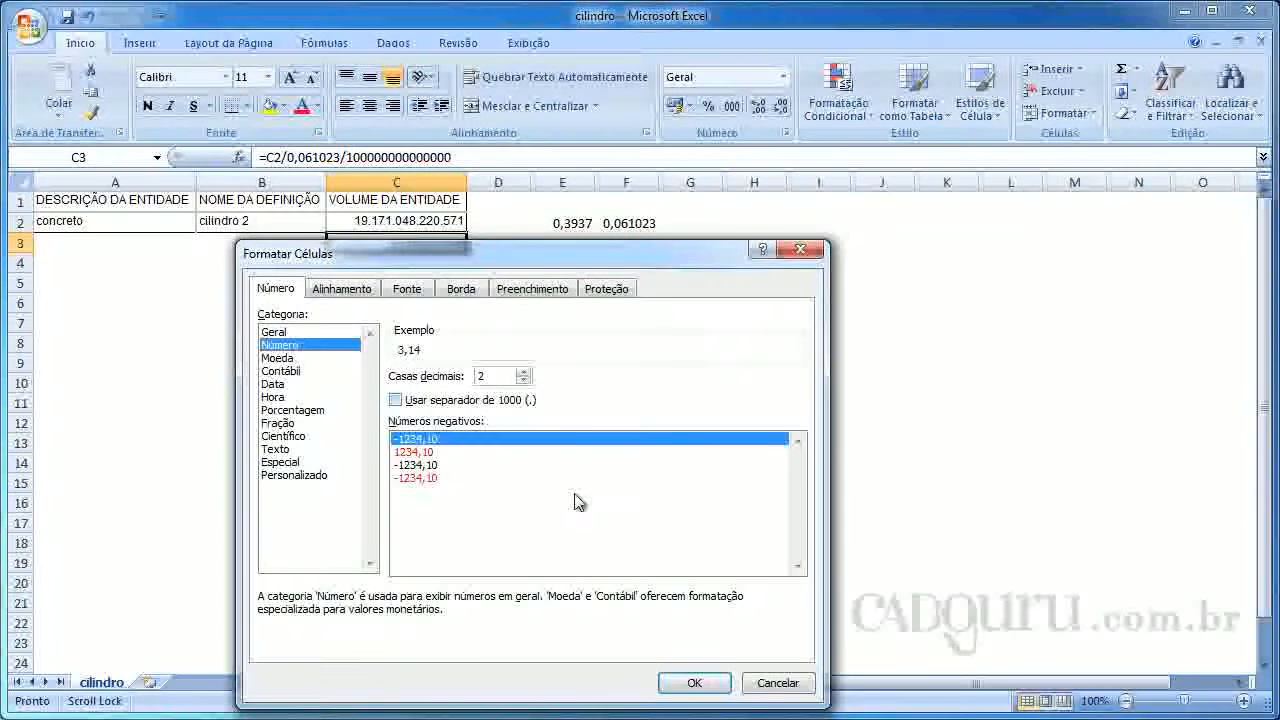
{"action": "left_click", "coordinate": [694, 682]}
{"action": "left_click", "coordinate": [492, 260]}
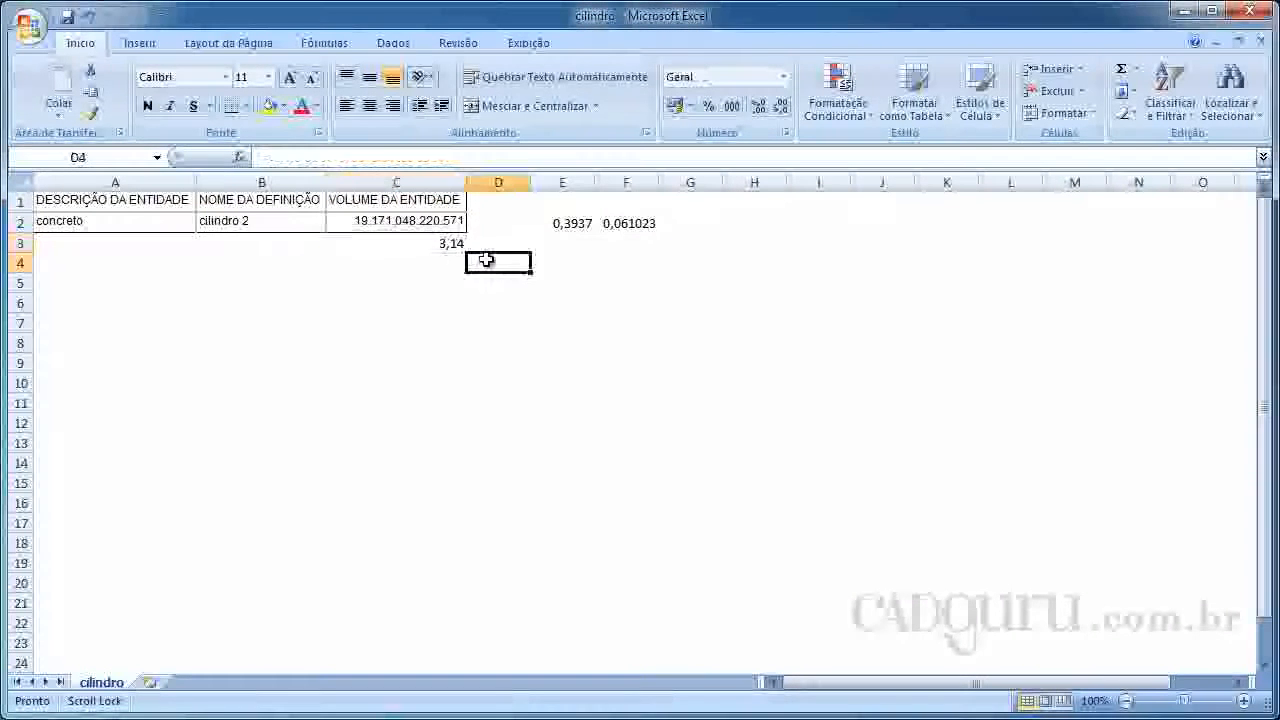
Replace the volume in cell C2 with the converted result of cell C3, pasted as values only
{"action": "left_click", "coordinate": [424, 251]}
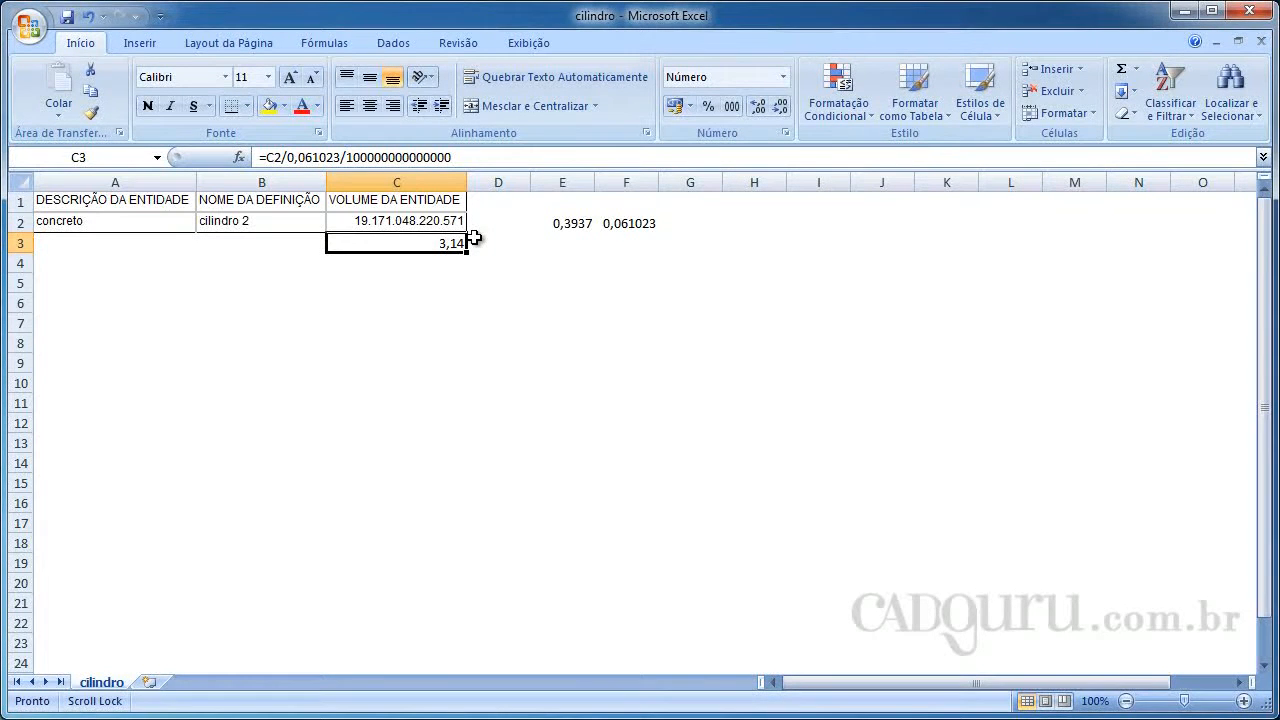
{"action": "key", "text": "alt+Tab"}
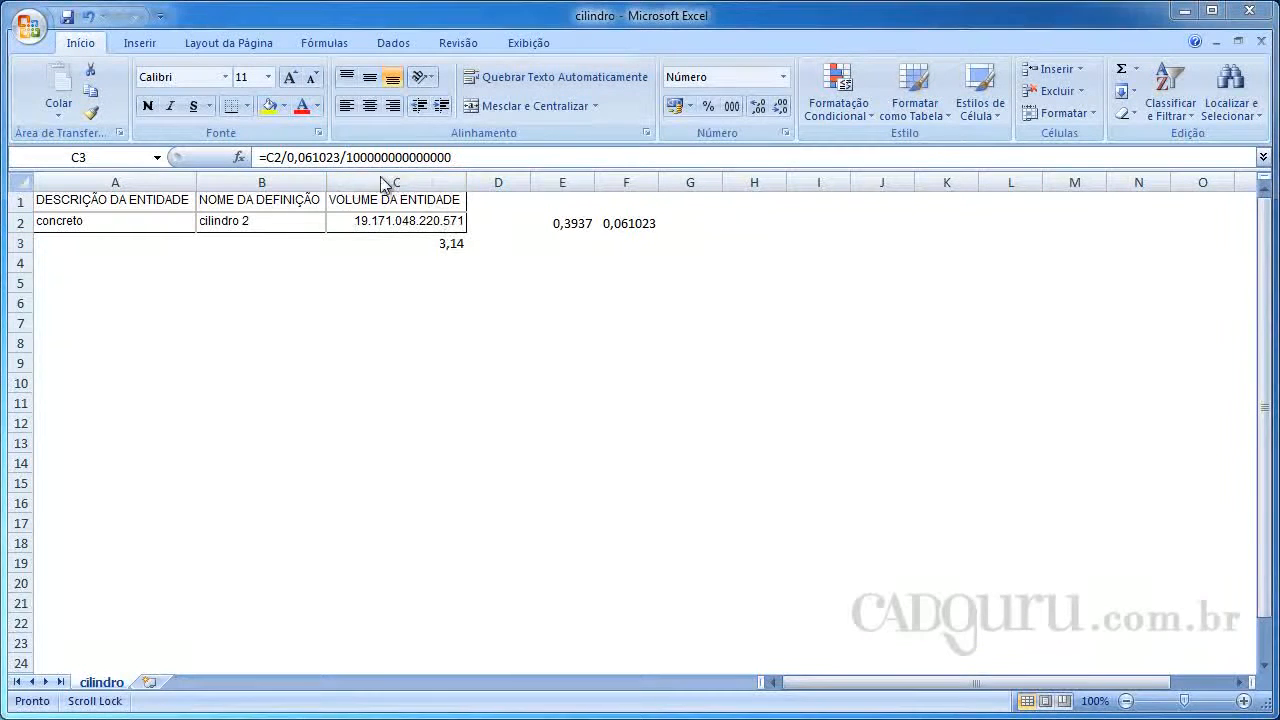
{"action": "left_click", "coordinate": [455, 245]}
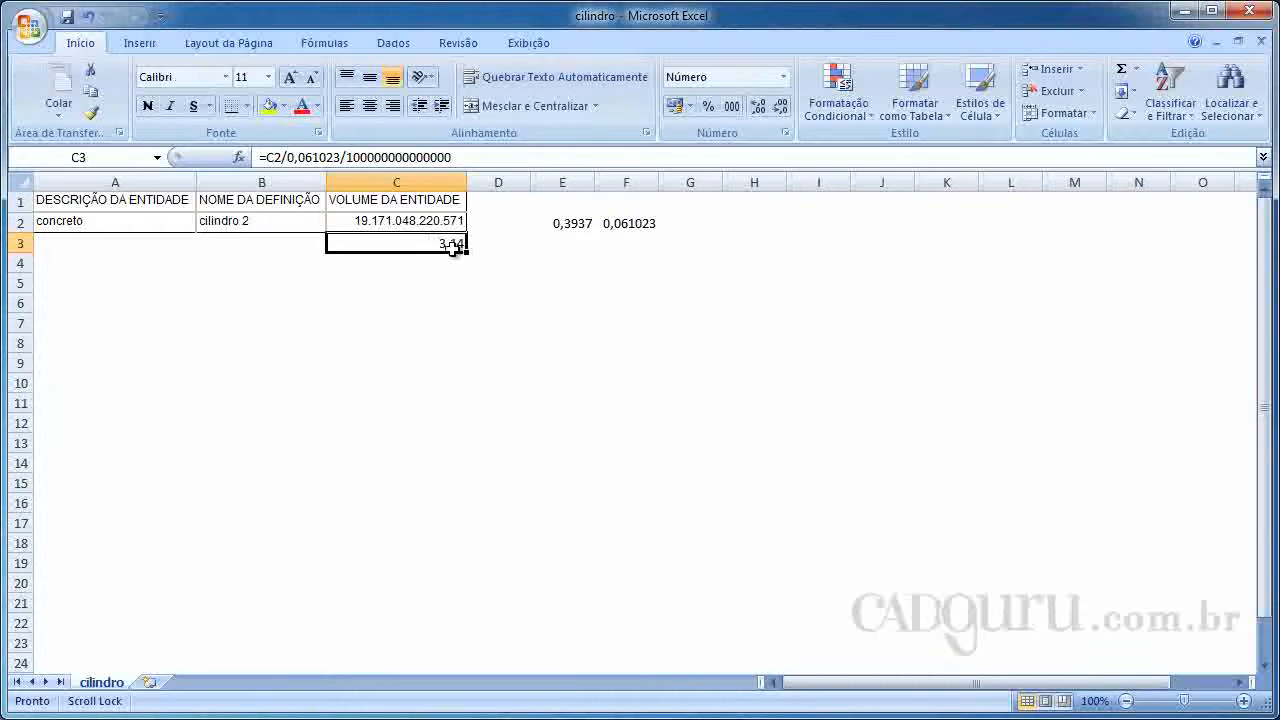
{"action": "right_click", "coordinate": [453, 247]}
{"action": "left_click", "coordinate": [475, 280]}
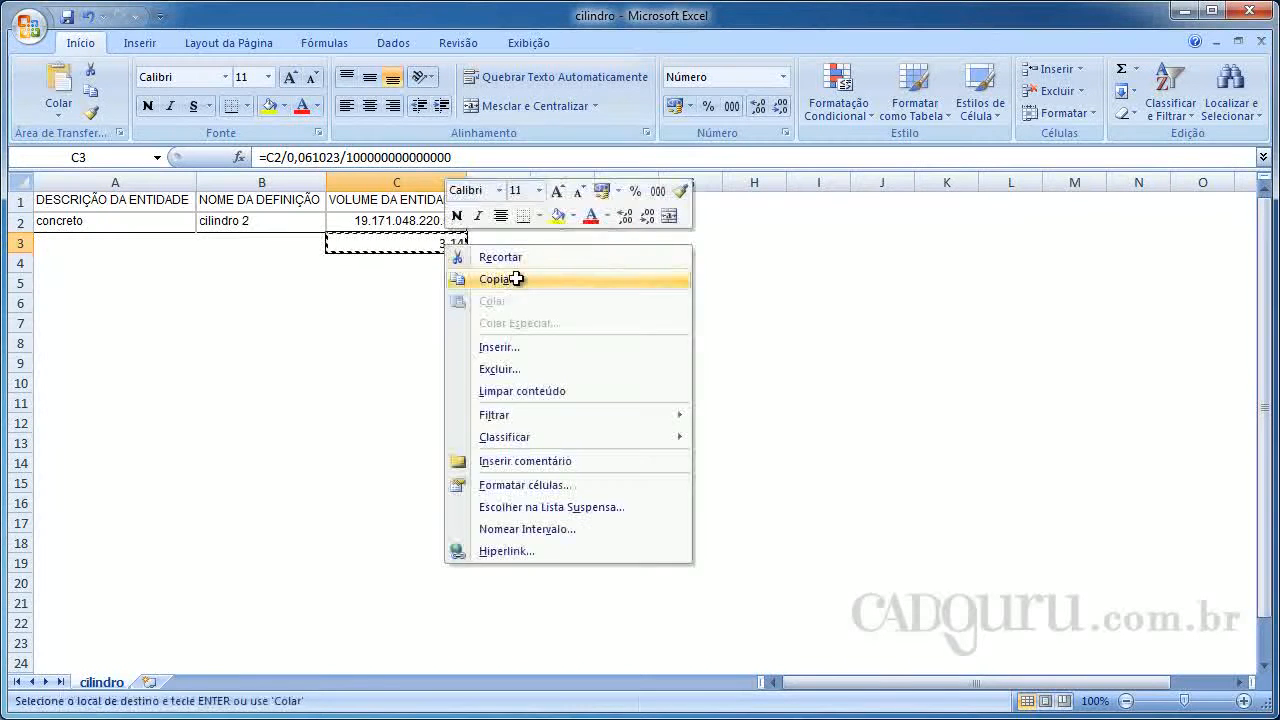
{"action": "right_click", "coordinate": [421, 222]}
{"action": "left_click", "coordinate": [490, 297]}
{"action": "left_click", "coordinate": [507, 258]}
{"action": "left_click", "coordinate": [549, 426]}
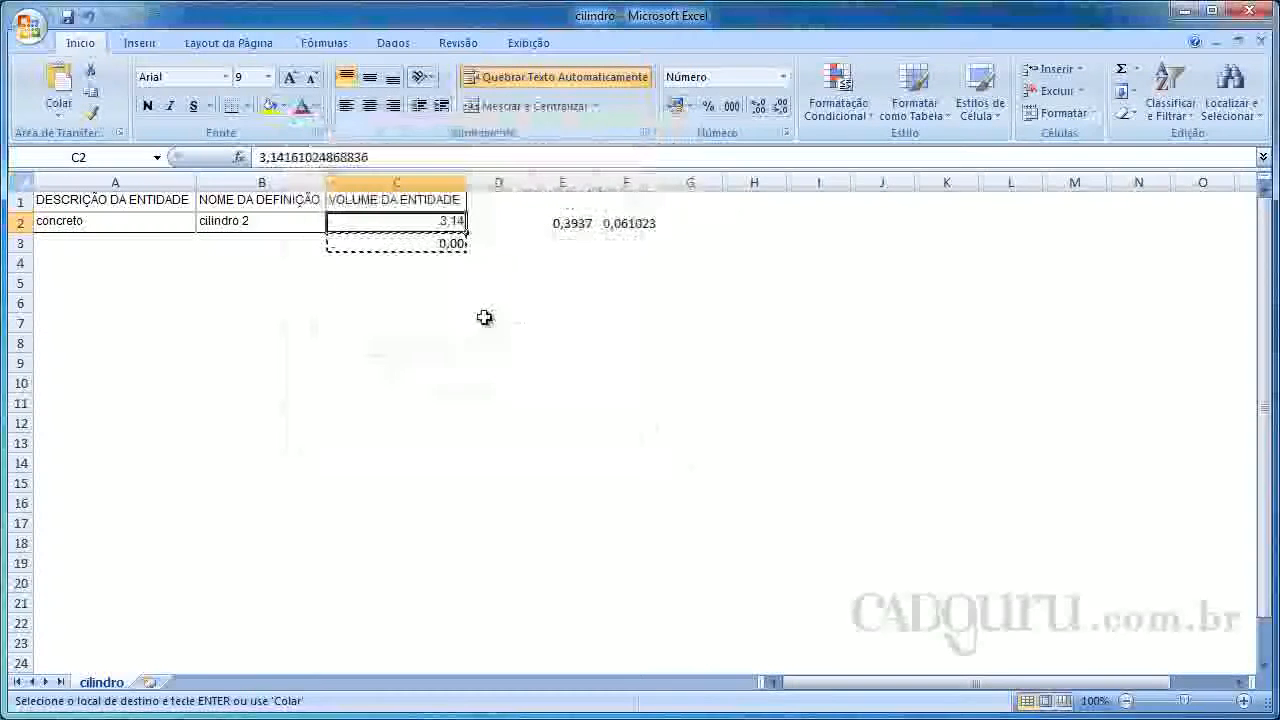
{"action": "left_click", "coordinate": [462, 298]}
Clear the helper formula in cell C3 and the conversion factors in cells E2 and F2
{"action": "left_click", "coordinate": [449, 246]}
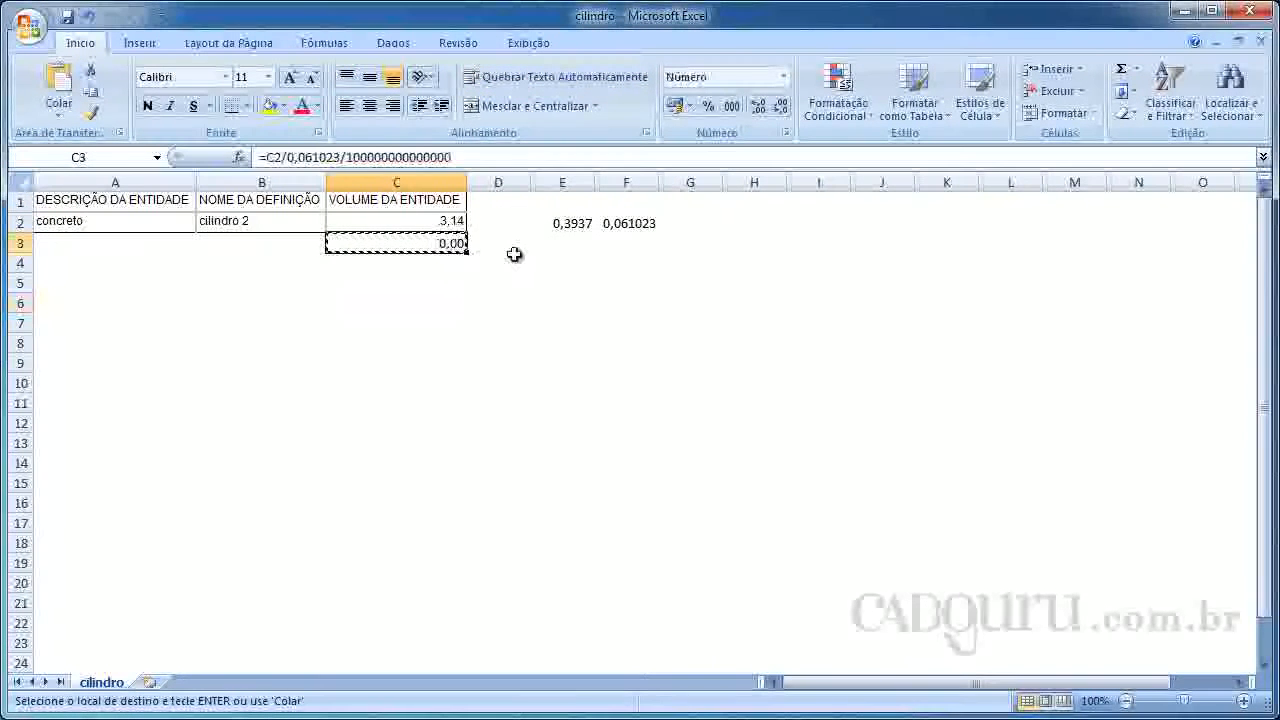
{"action": "left_click", "coordinate": [580, 228]}
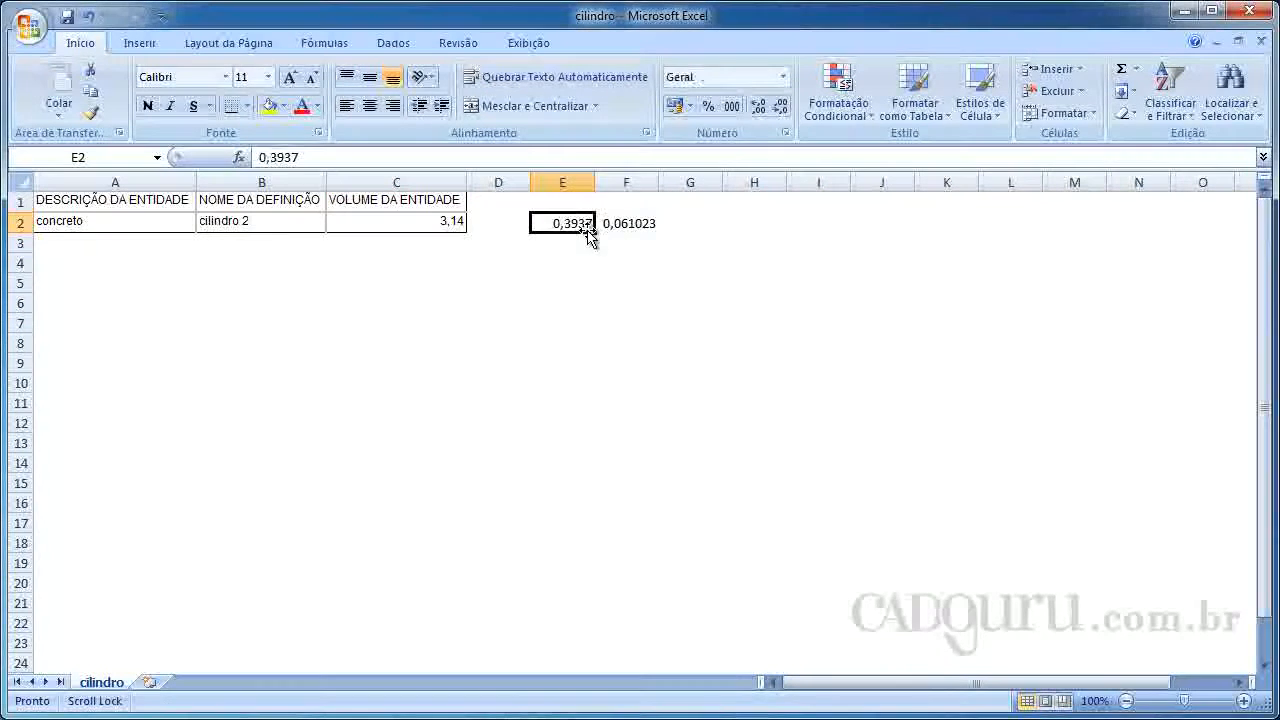
{"action": "key", "text": "Delete"}
{"action": "left_click", "coordinate": [628, 223]}
{"action": "key", "text": "Delete"}
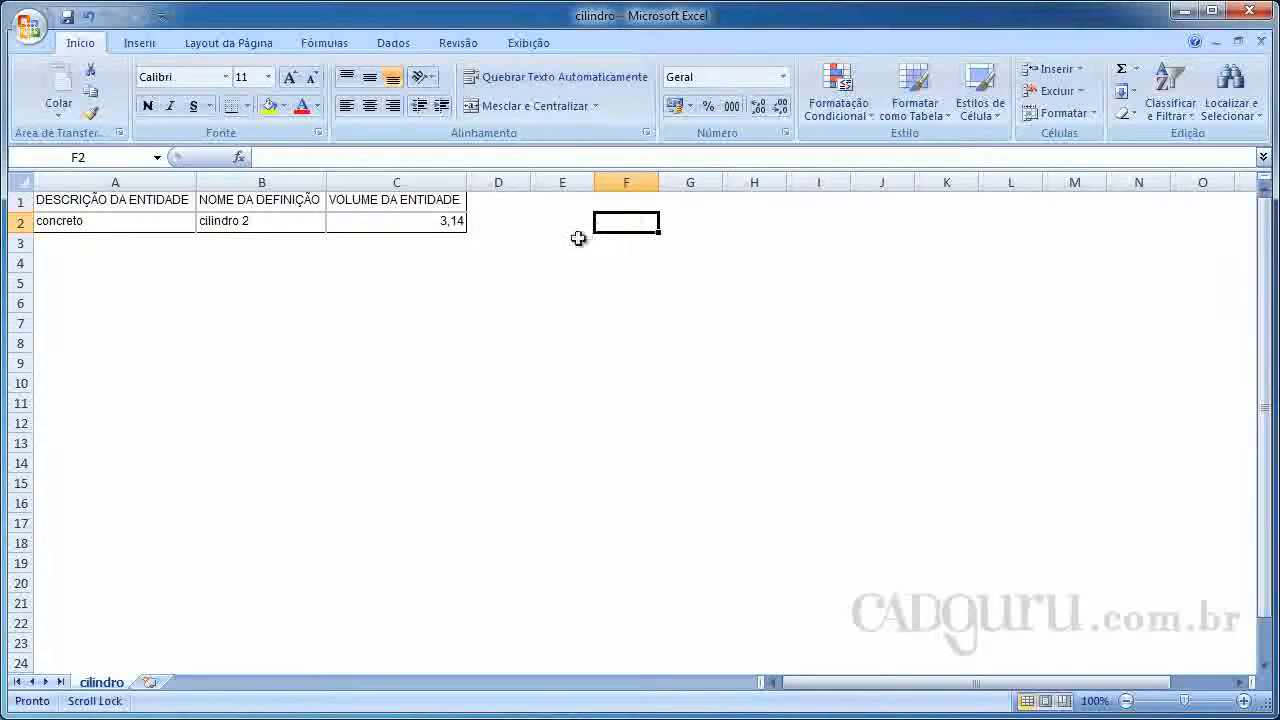
Add the column headers Densidade in cell D1 and Peso in cell E1, widening column D to fit its header
{"action": "left_click", "coordinate": [505, 200]}
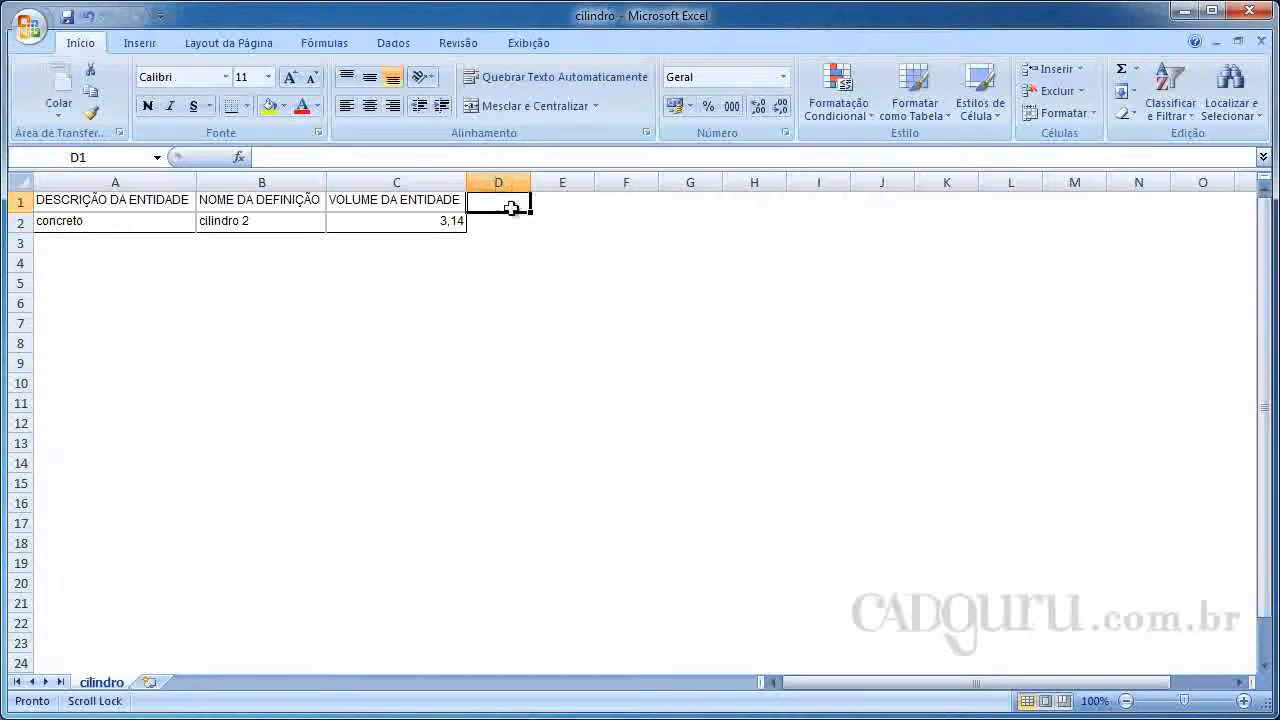
{"action": "type", "text": "D"}
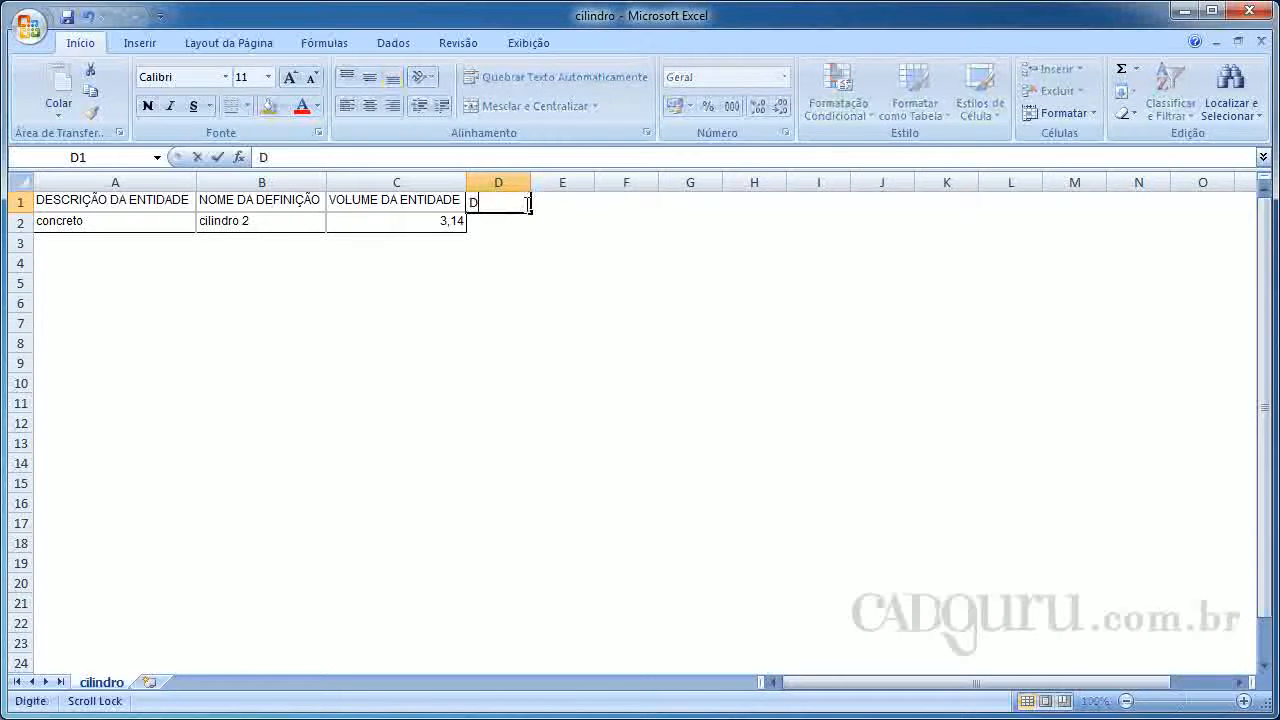
{"action": "type", "text": "ensidade"}
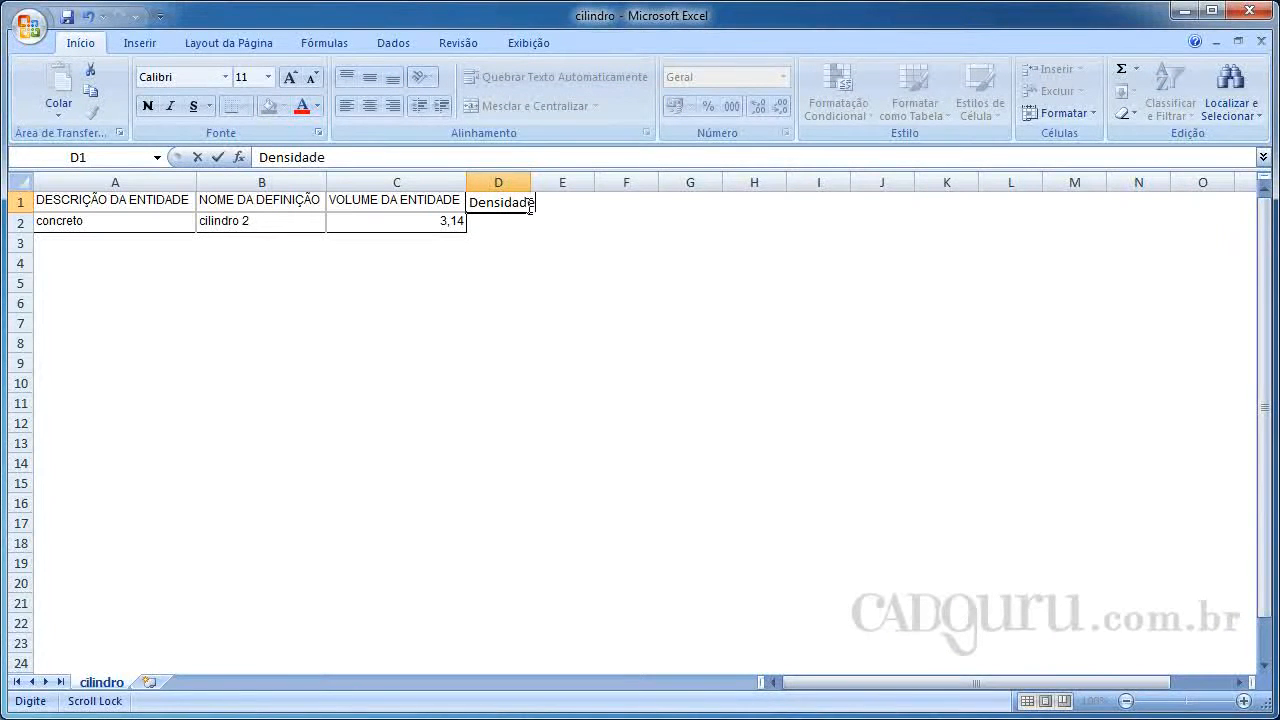
{"action": "left_click_drag", "start_coordinate": [531, 178], "coordinate": [547, 180]}
{"action": "left_click", "coordinate": [533, 185]}
{"action": "left_click", "coordinate": [578, 207]}
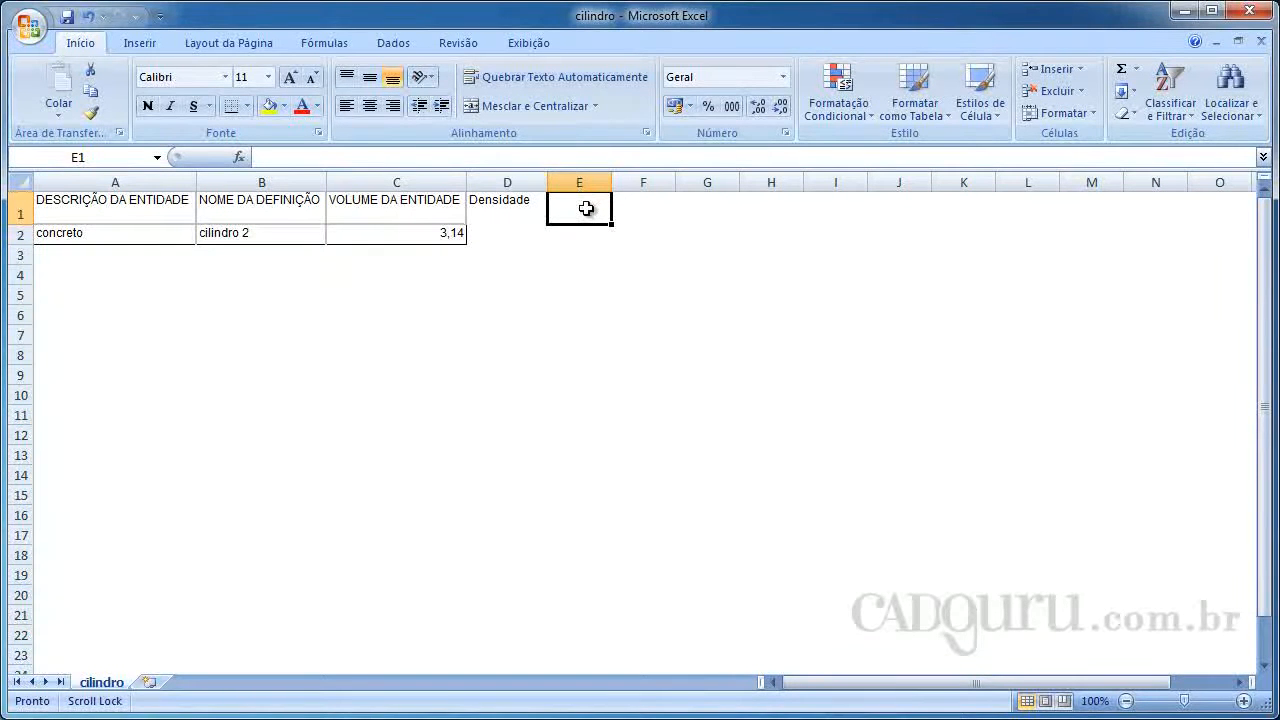
{"action": "type", "text": "Peso"}
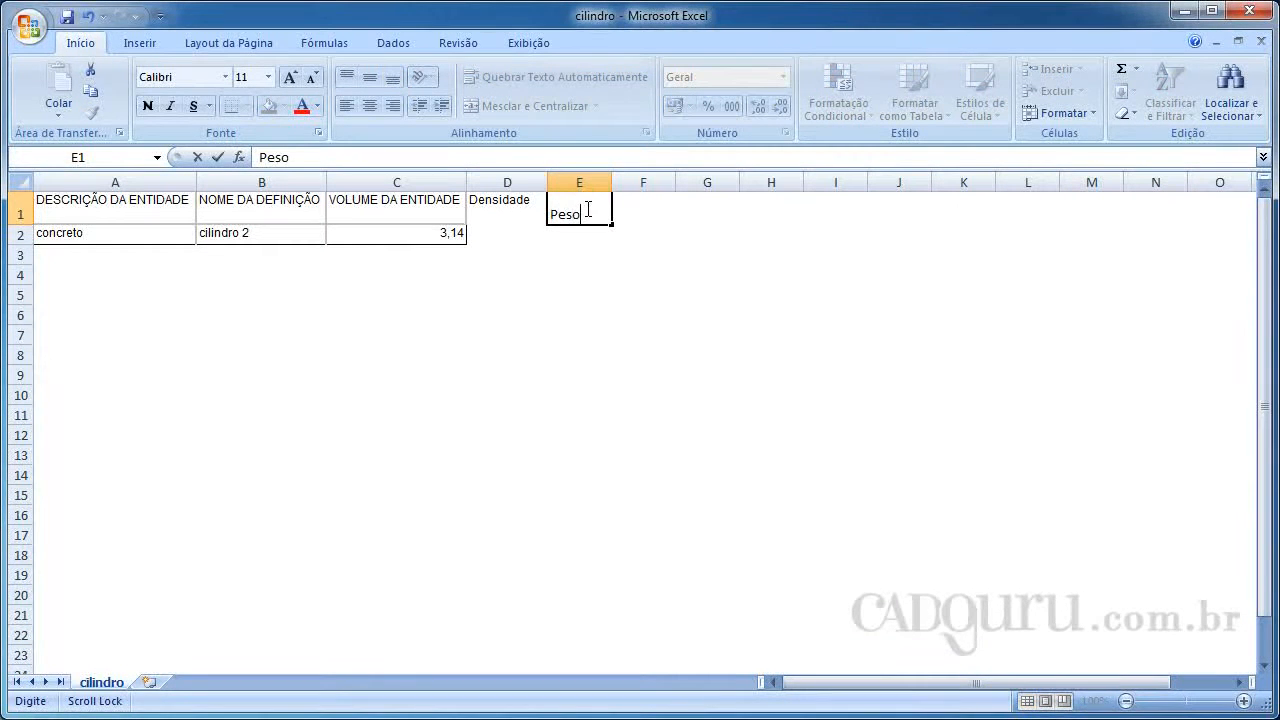
Enter 2500 as the density of the concreto entity in cell D2
{"action": "left_click", "coordinate": [517, 236]}
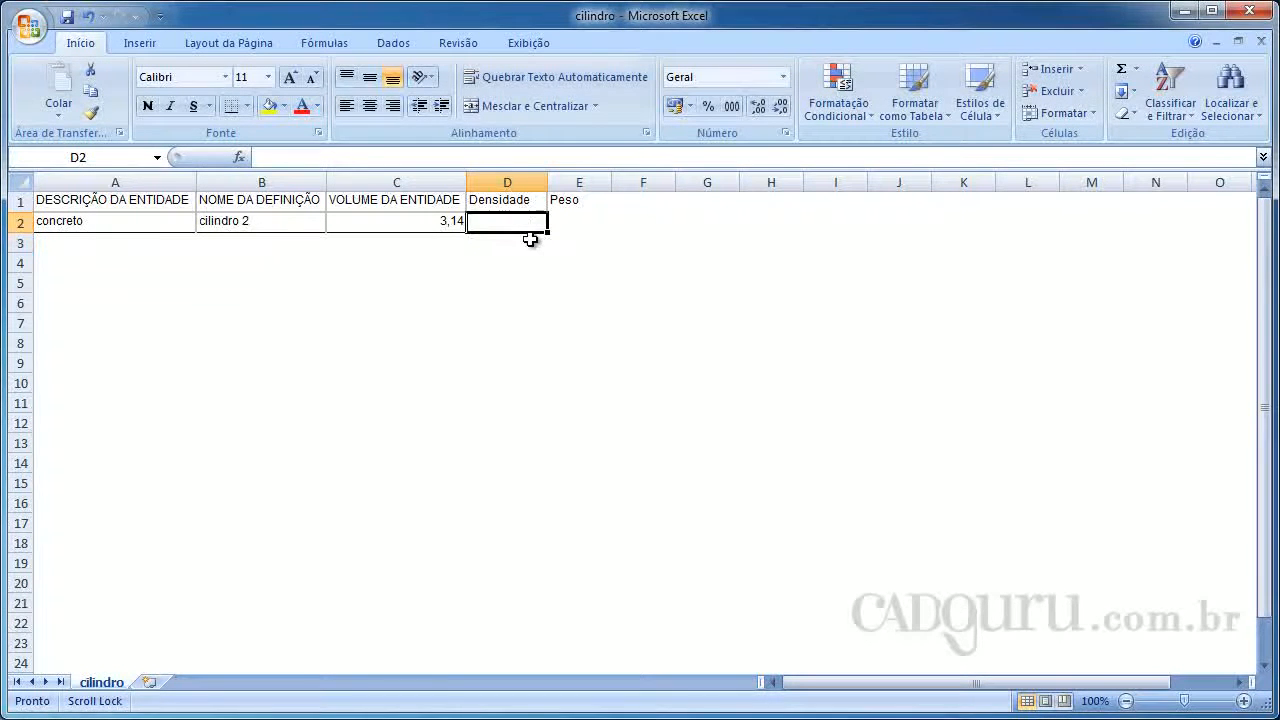
{"action": "type", "text": "2500"}
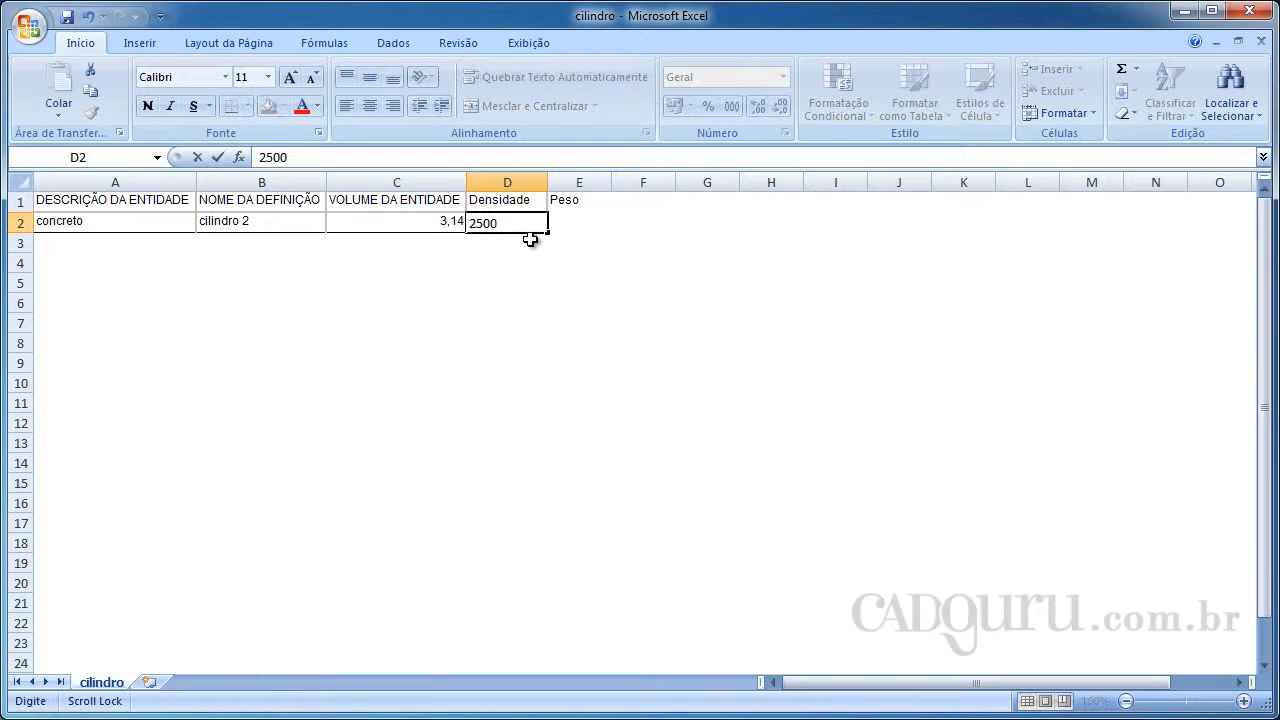
{"action": "key", "text": "Tab"}
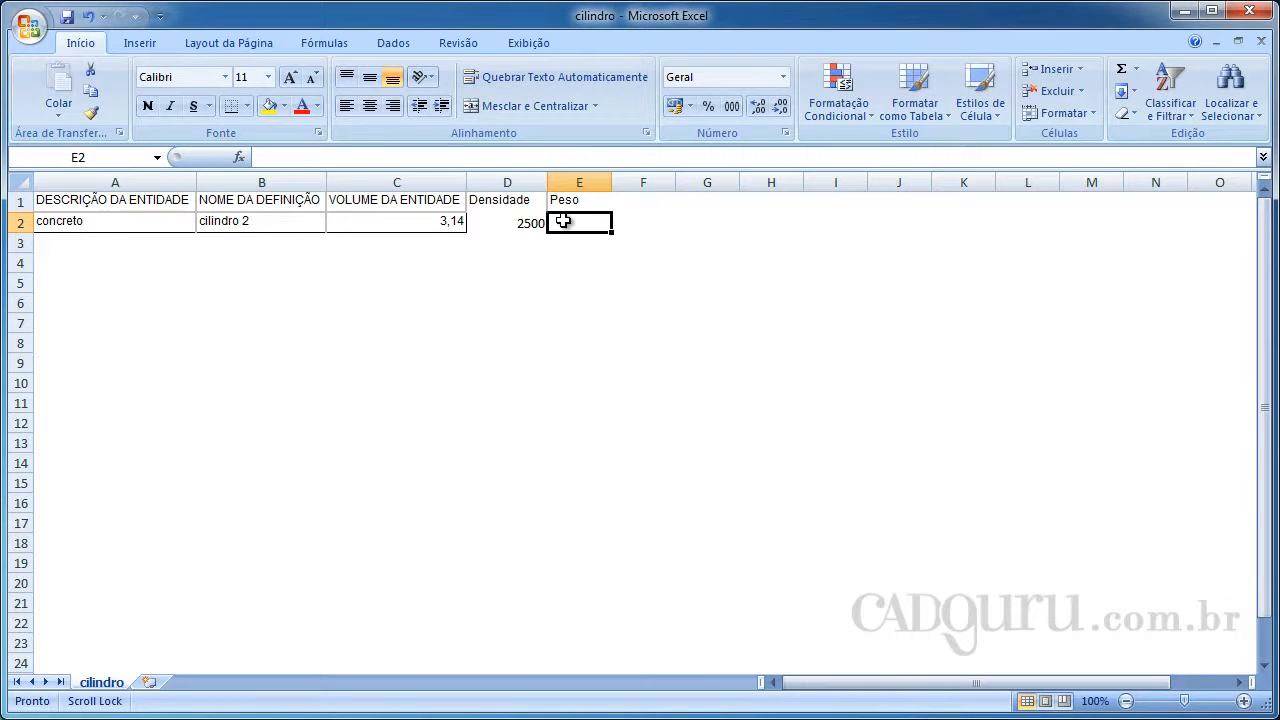
Calculate the weight in cell E2 by multiplying density by volume with the formula =D2*C2
{"action": "type", "text": "="}
{"action": "left_click", "coordinate": [523, 226]}
{"action": "type", "text": "*"}
{"action": "left_click", "coordinate": [441, 222]}
{"action": "key", "text": "Tab"}
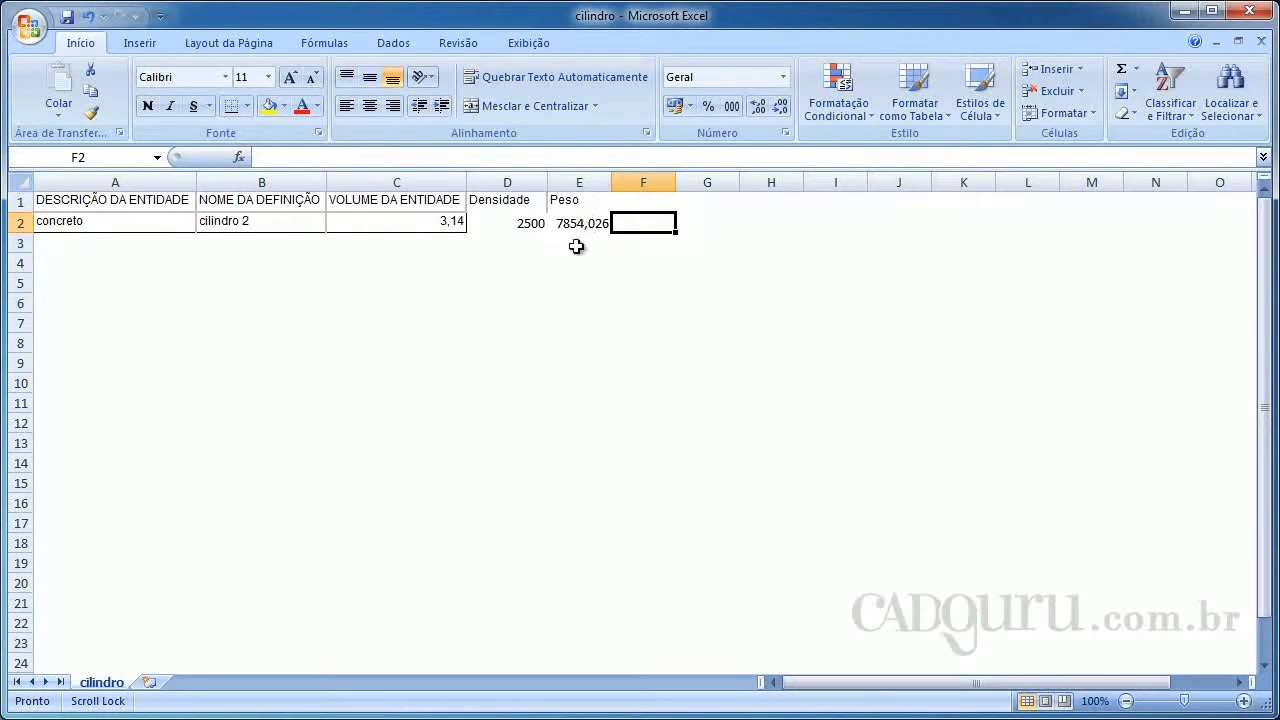